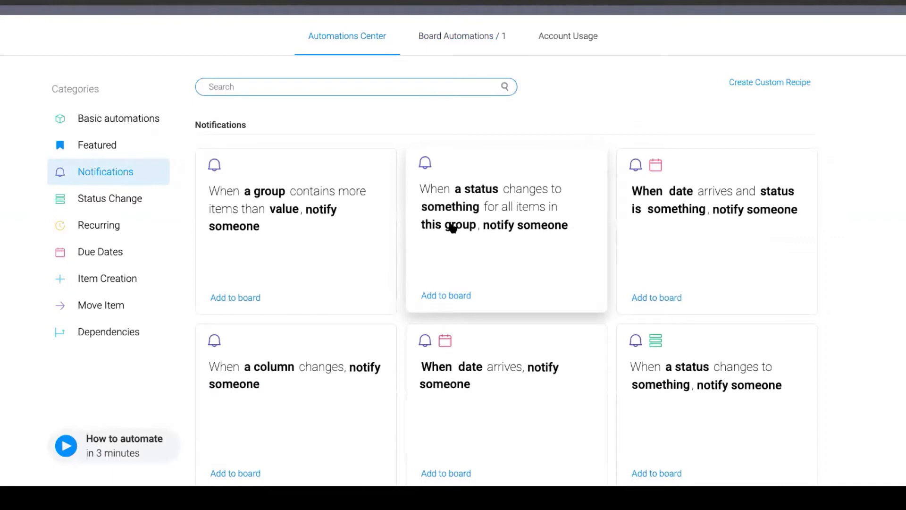
Step: Look through the notification automation recipes, including those triggered by group size, status, column and date changes
scroll(516, 202, "down", 2)
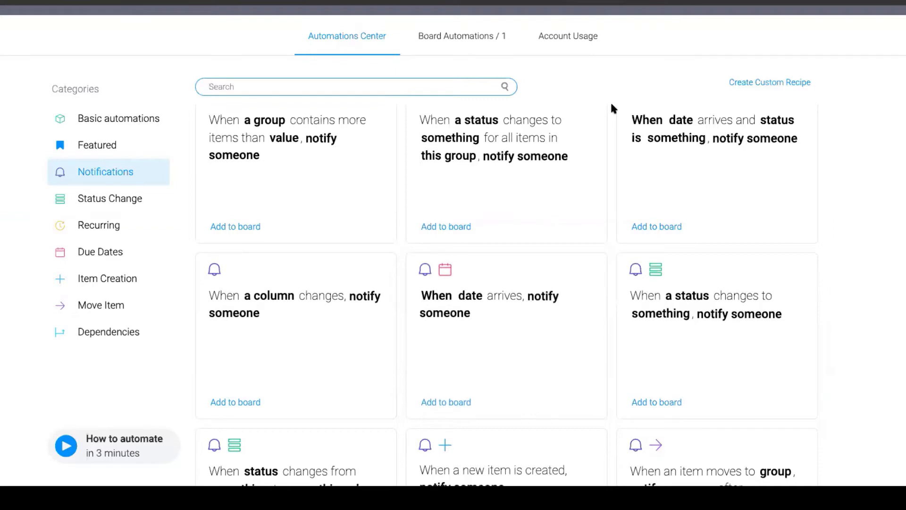
scroll(417, 174, "down", 2)
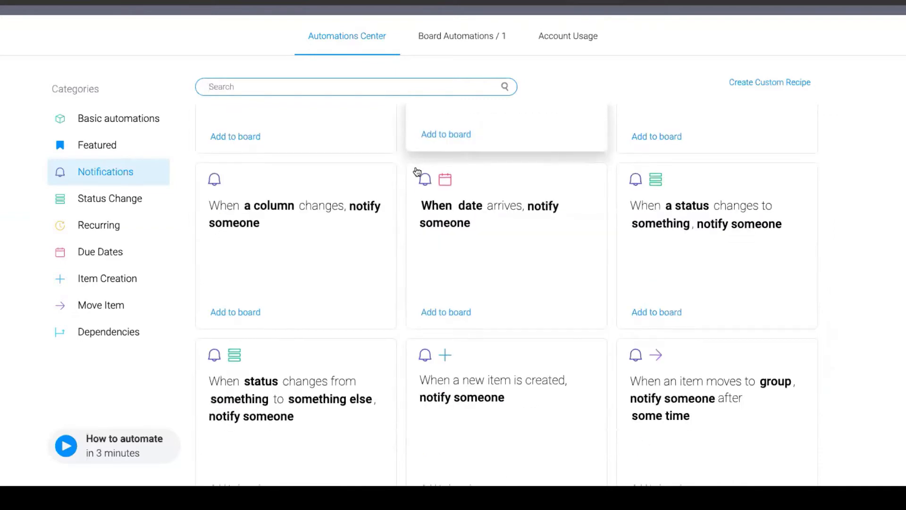
scroll(417, 172, "up", 2)
scroll(403, 173, "up", 1)
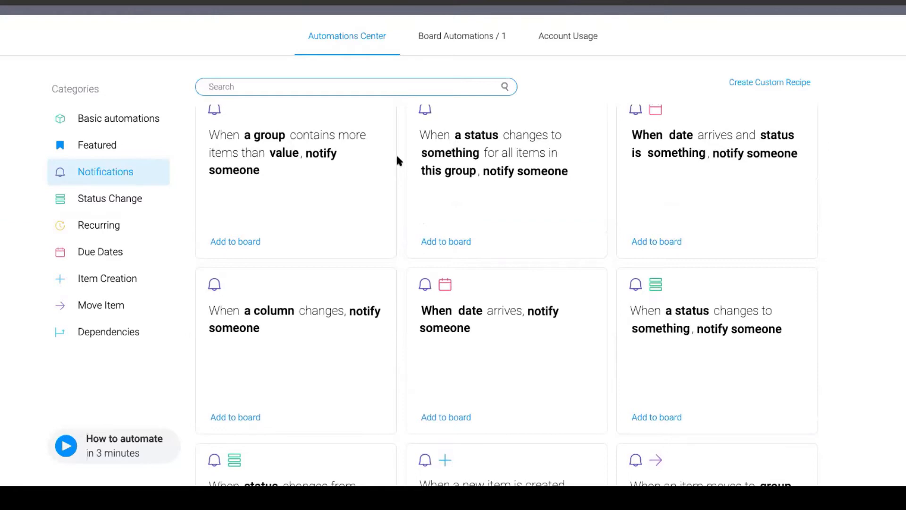
scroll(397, 157, "down", 2)
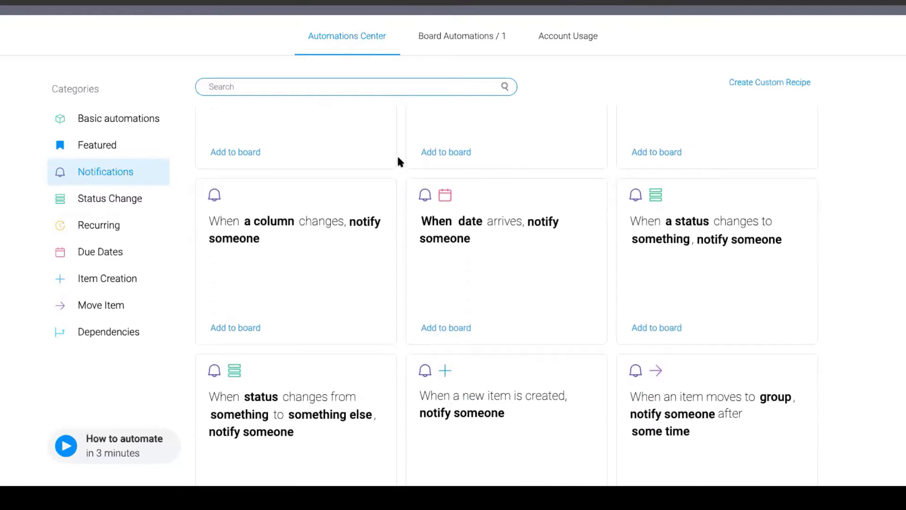
scroll(398, 160, "down", 1)
scroll(298, 186, "down", 1)
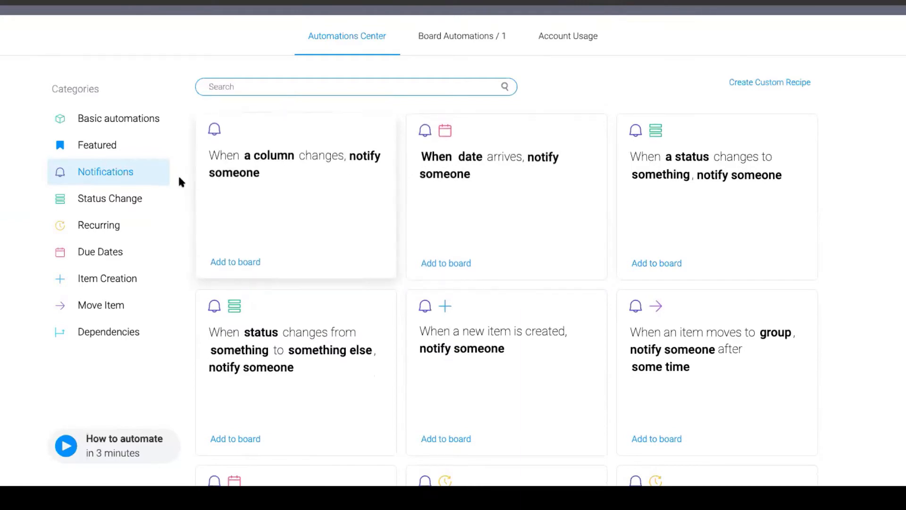
Step: Start the status-change recipe based on a number and set its condition to Total Value greater than 1
left_click(101, 200)
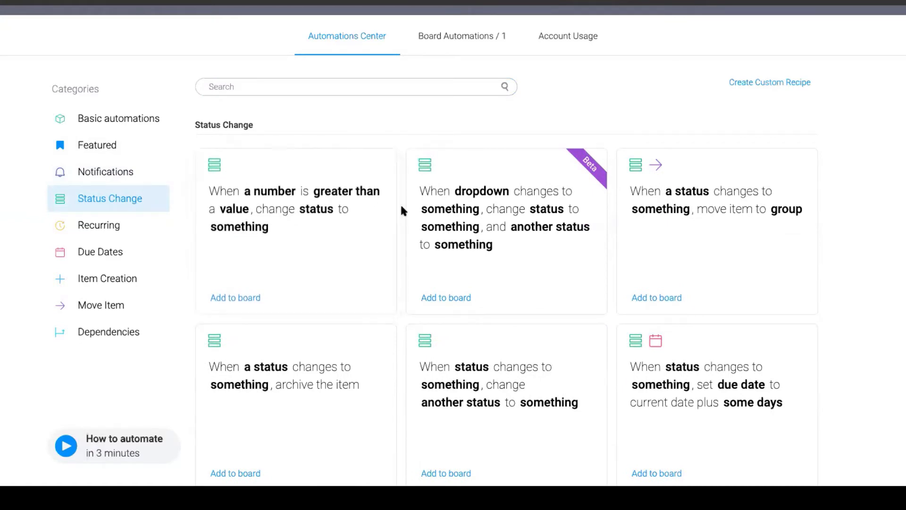
left_click(280, 233)
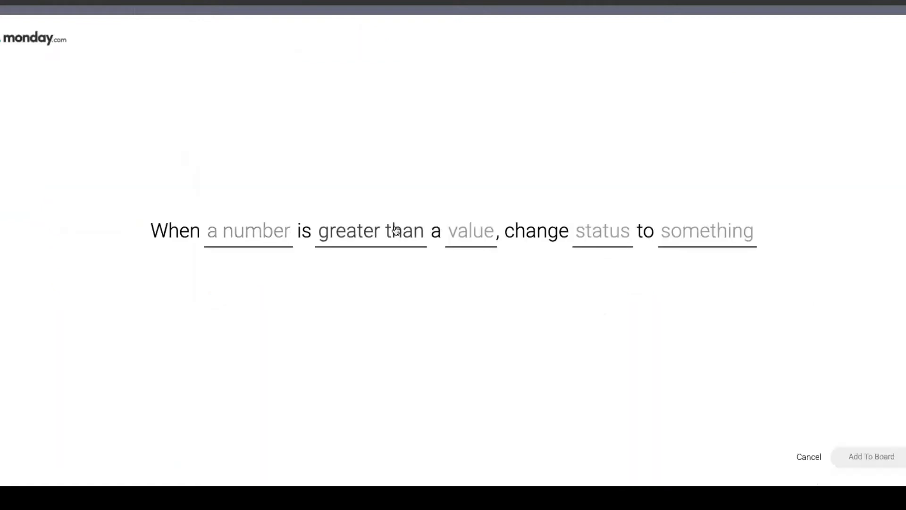
left_click(235, 233)
left_click(254, 286)
left_click(385, 239)
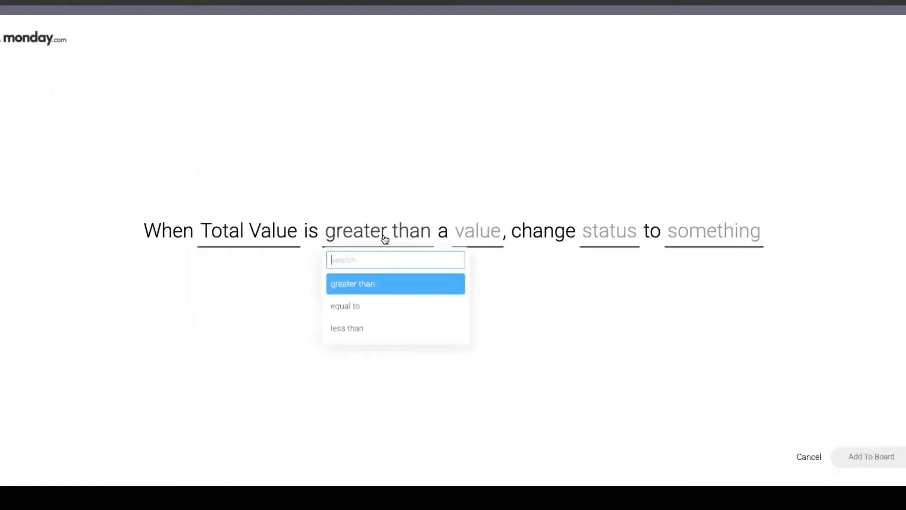
left_click(395, 285)
left_click(474, 238)
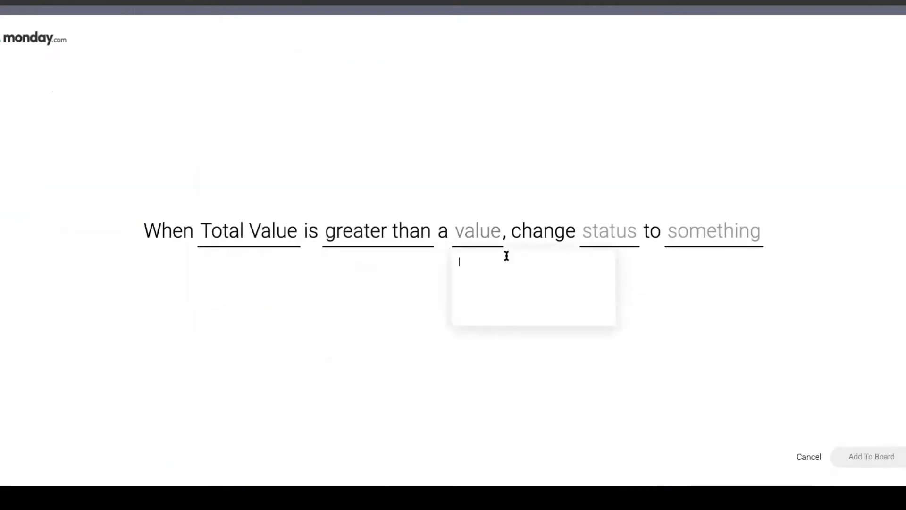
type("1")
Step: Set the recipe's action to change Phase III to Done and add the automation to the board
left_click(601, 229)
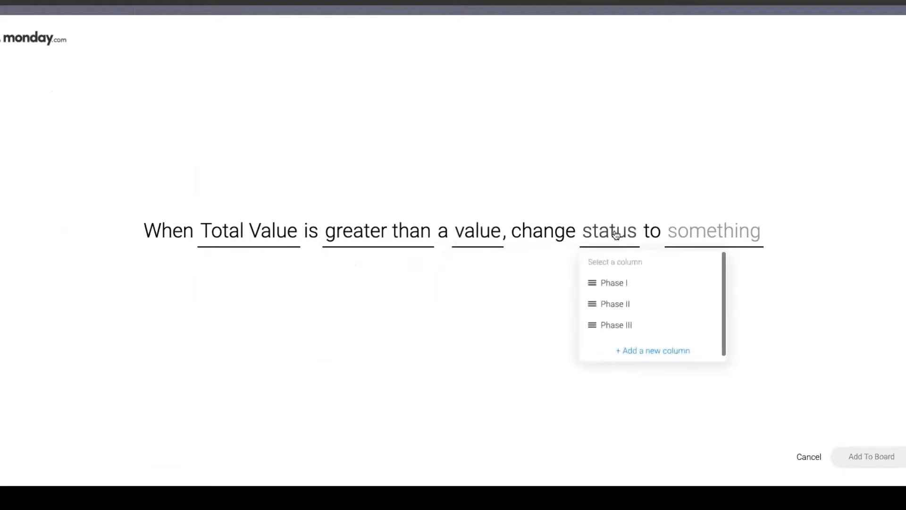
left_click(622, 320)
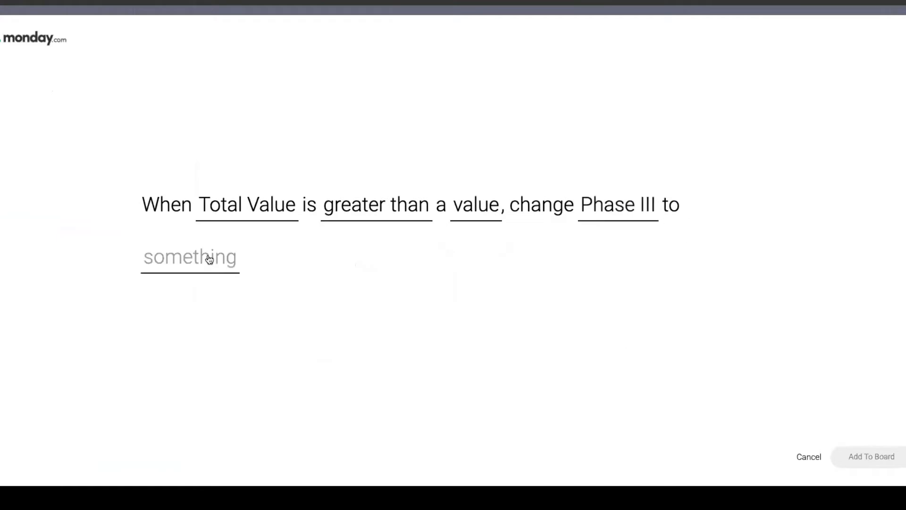
left_click(190, 262)
left_click(242, 331)
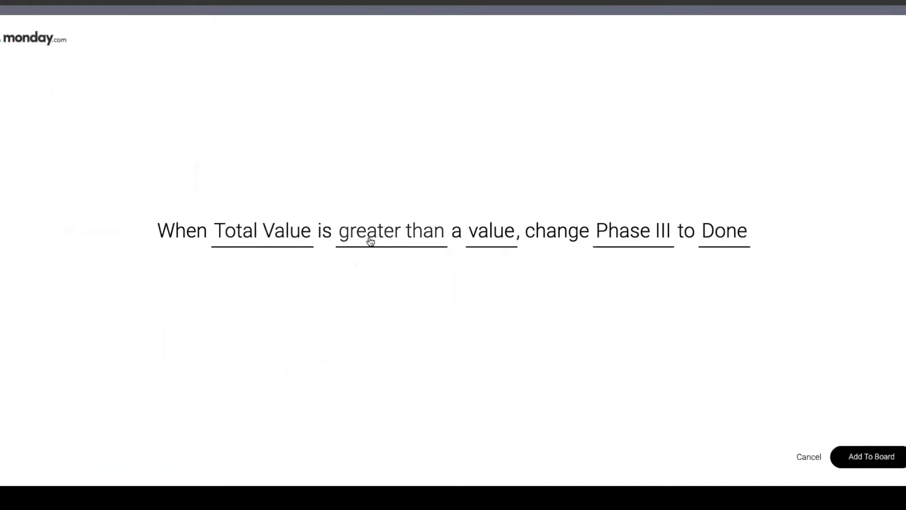
left_click(486, 236)
left_click(872, 457)
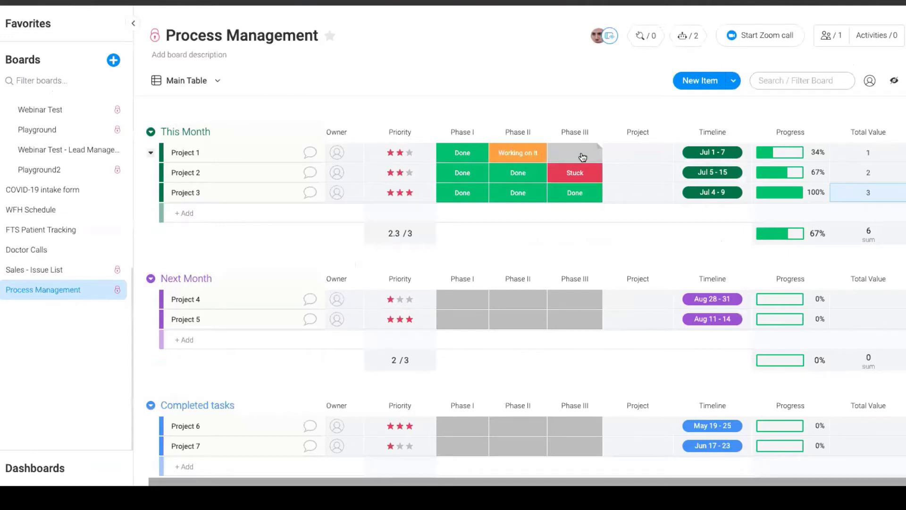
Step: Set the Total Value of Project 1 in the This Month group to 101
left_click(877, 154)
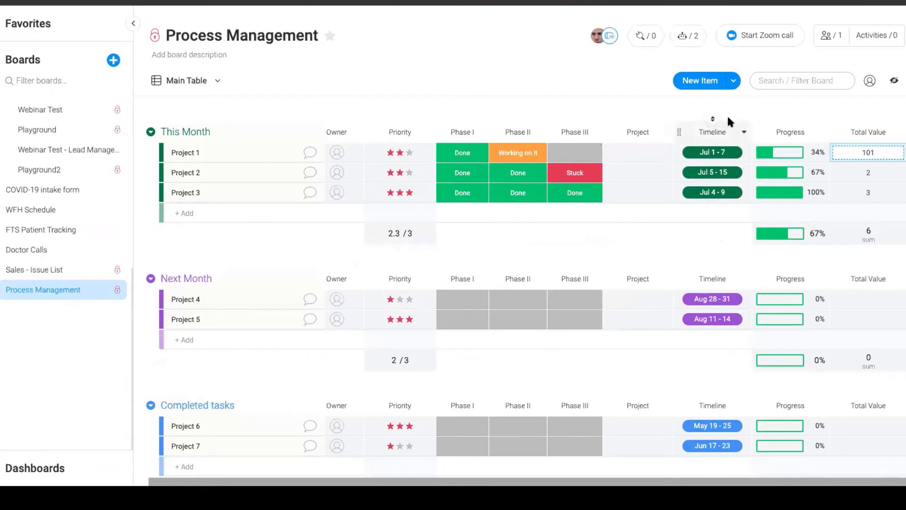
left_click(682, 97)
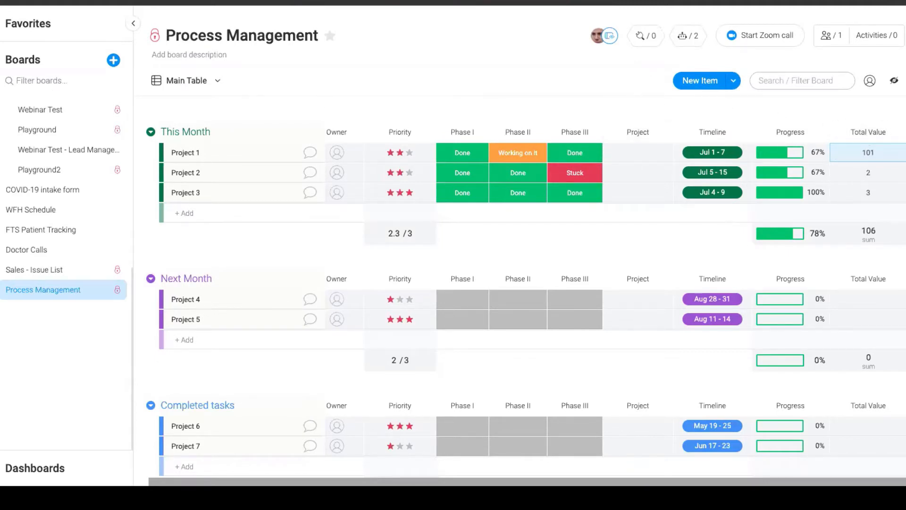
Step: Examine the board's available automation recipes, including the Recurring and Due Dates categories
left_click(688, 37)
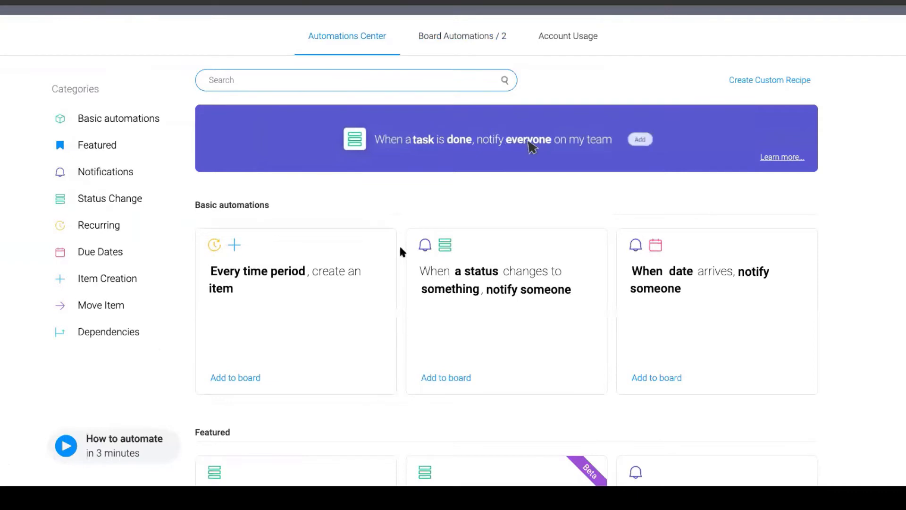
scroll(400, 246, "down", 1)
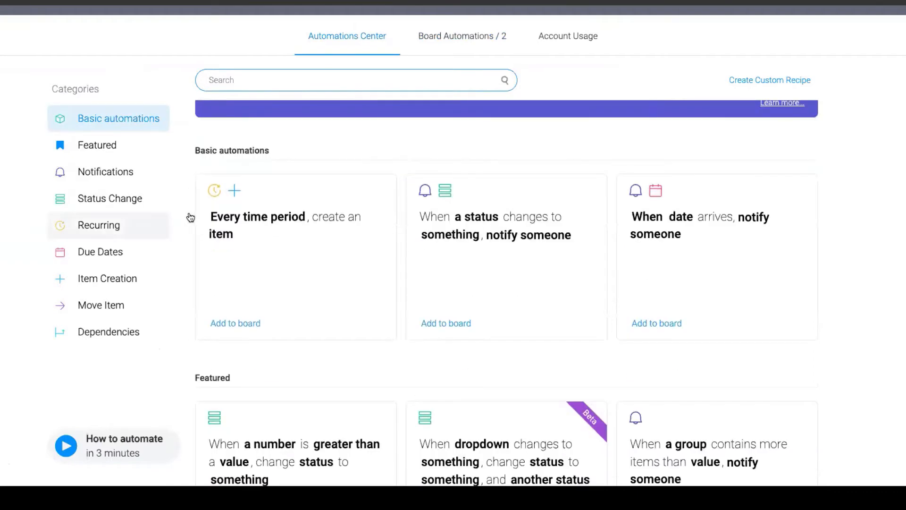
left_click(140, 225)
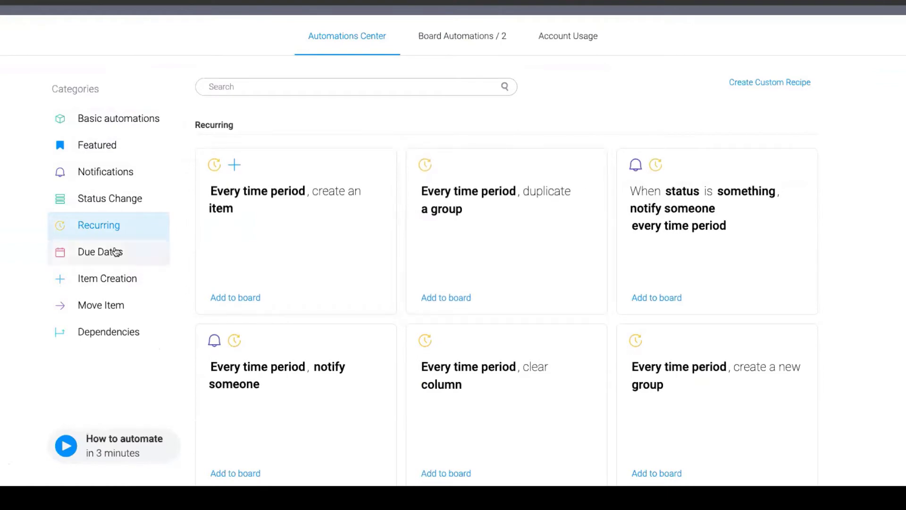
left_click(97, 252)
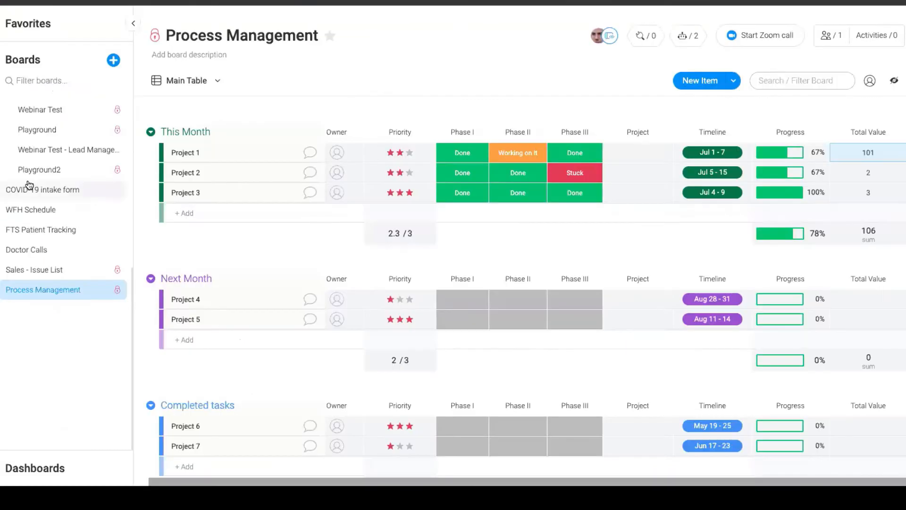
Step: Open the Leads board under CRM - Marketing and choose the blank status label for Test Lead 1
scroll(26, 182, "up", 4)
left_click(8, 178)
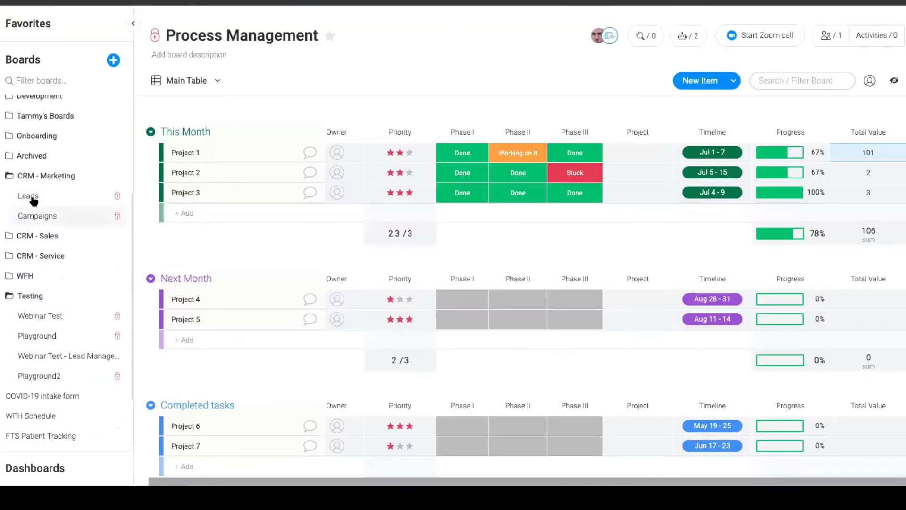
left_click(29, 195)
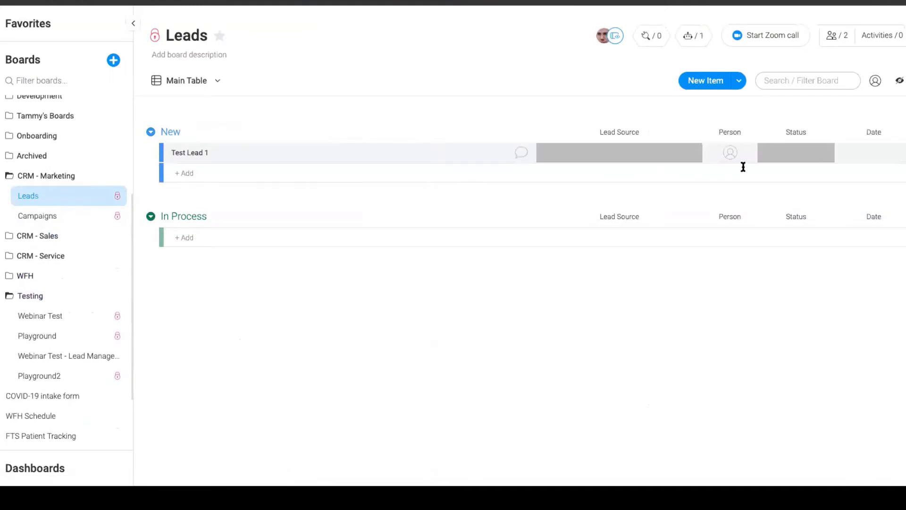
left_click(815, 156)
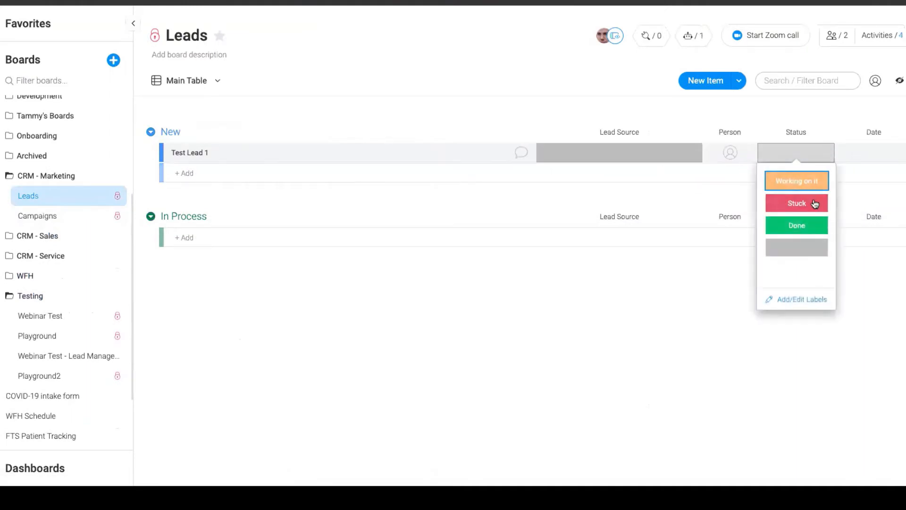
left_click(798, 246)
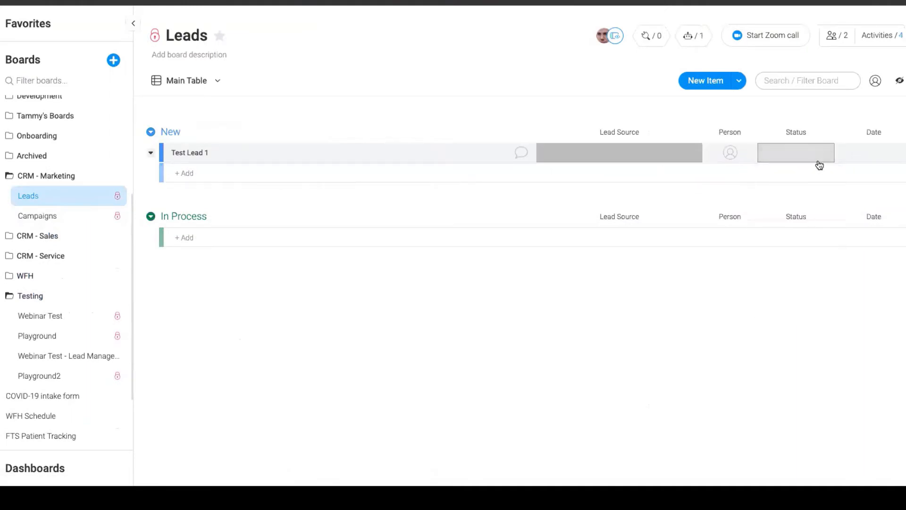
Step: Start a due-date automation on the Leads board that notifies someone when a date arrives and a status matches
left_click(712, 46)
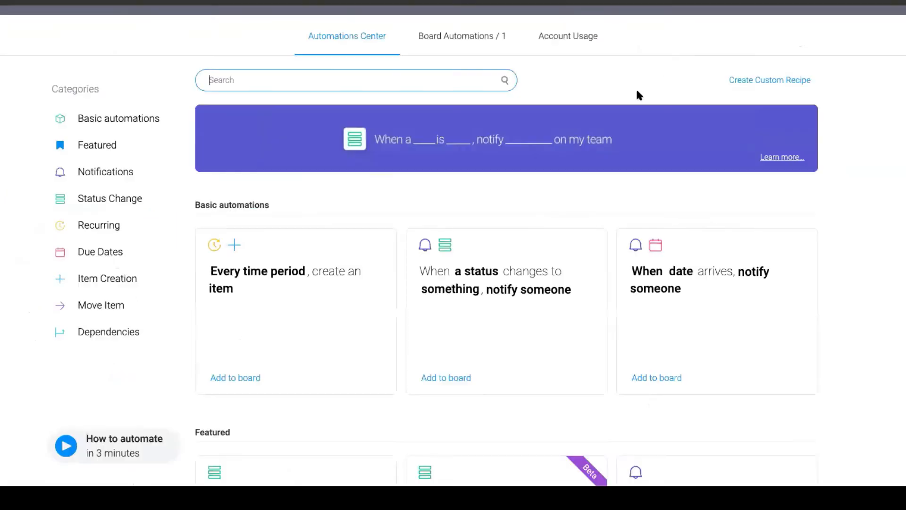
left_click(113, 256)
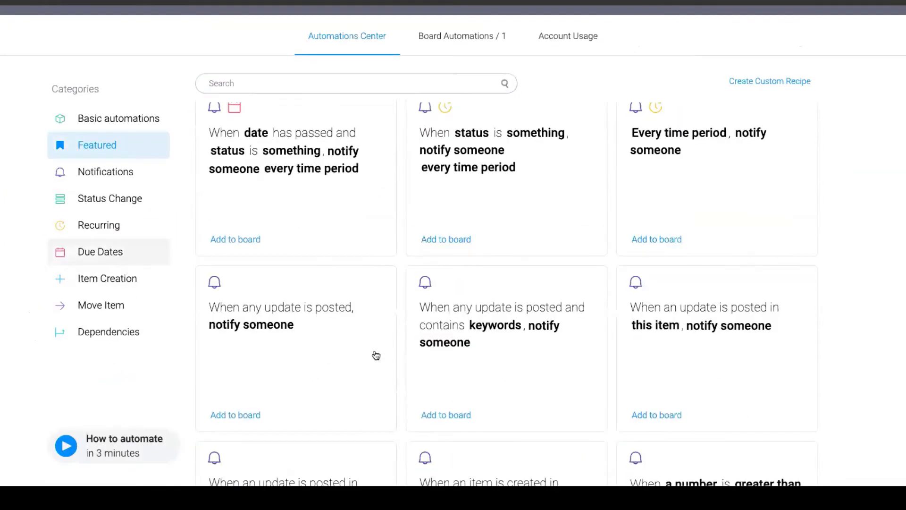
left_click(342, 249)
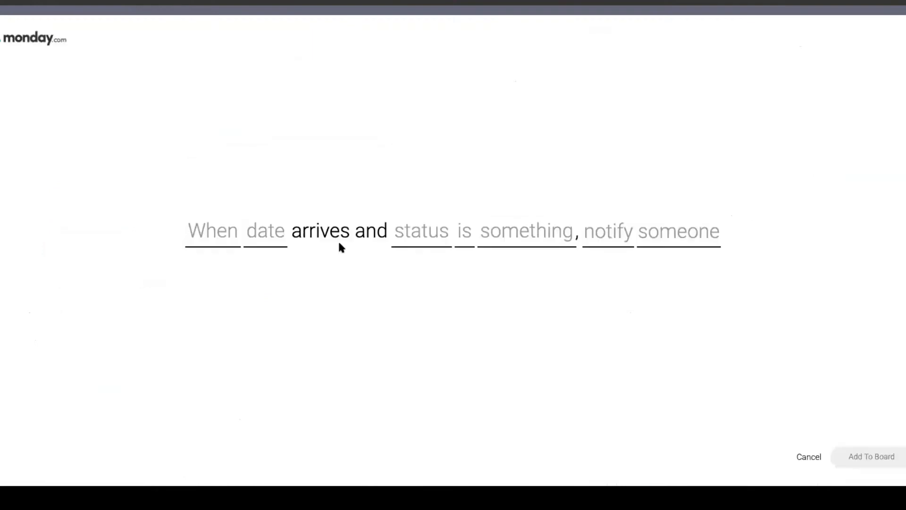
Step: Set the recipe to trigger at 10 AM when the date in the Date column arrives
left_click(258, 234)
left_click(233, 236)
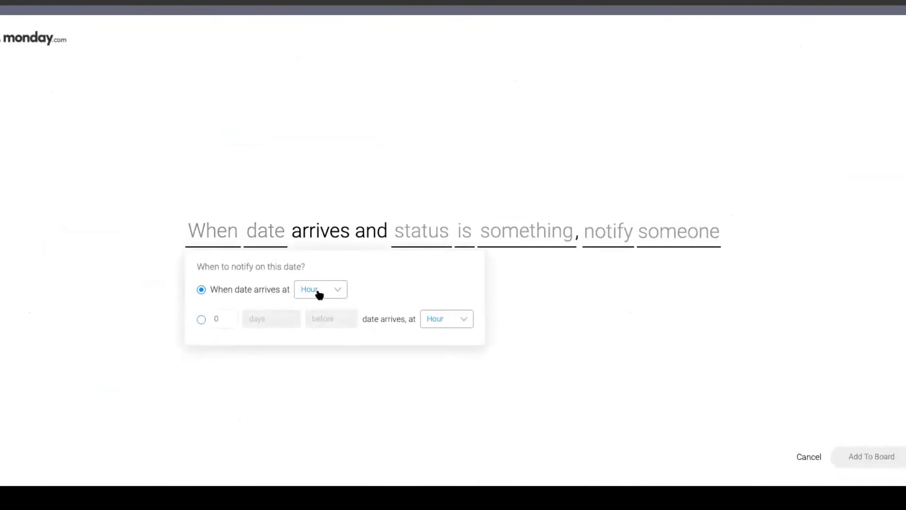
left_click(325, 294)
left_click(359, 290)
left_click(201, 320)
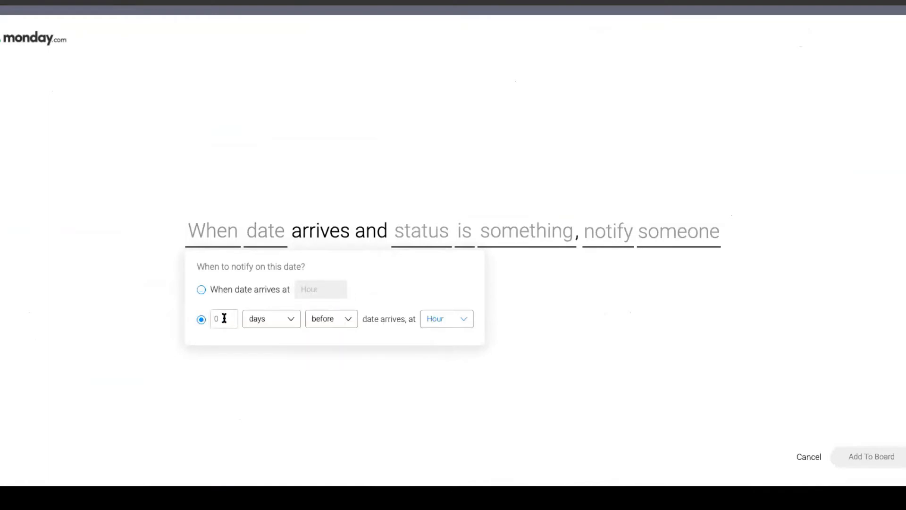
left_click(237, 290)
left_click(330, 294)
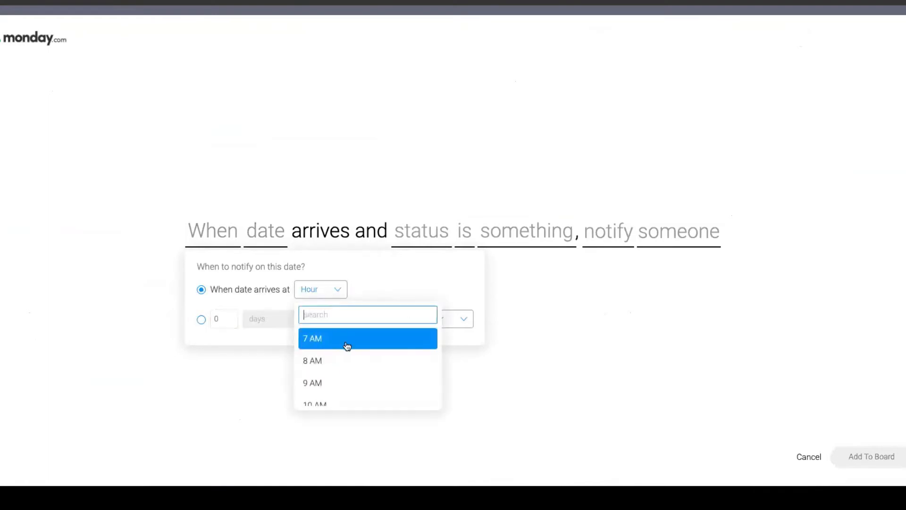
scroll(349, 359, "down", 1)
left_click(360, 380)
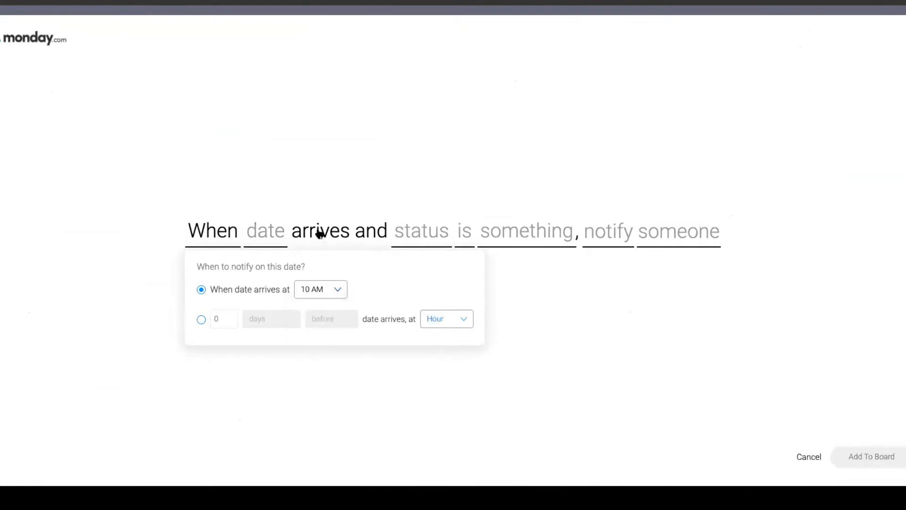
left_click(257, 231)
left_click(286, 282)
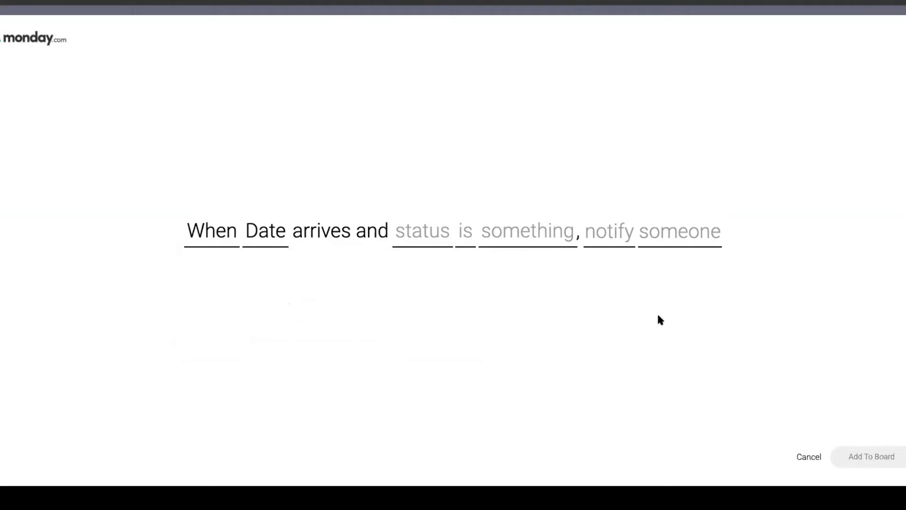
left_click(431, 237)
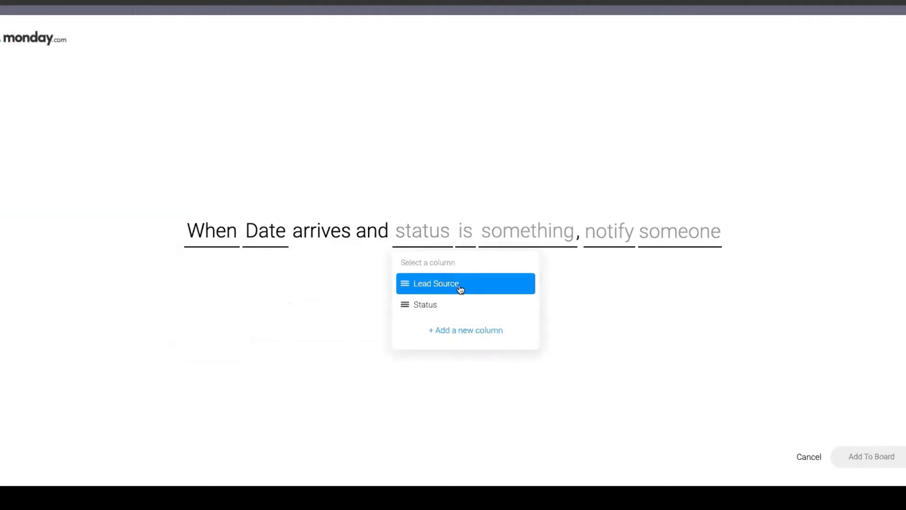
left_click(461, 304)
left_click(472, 236)
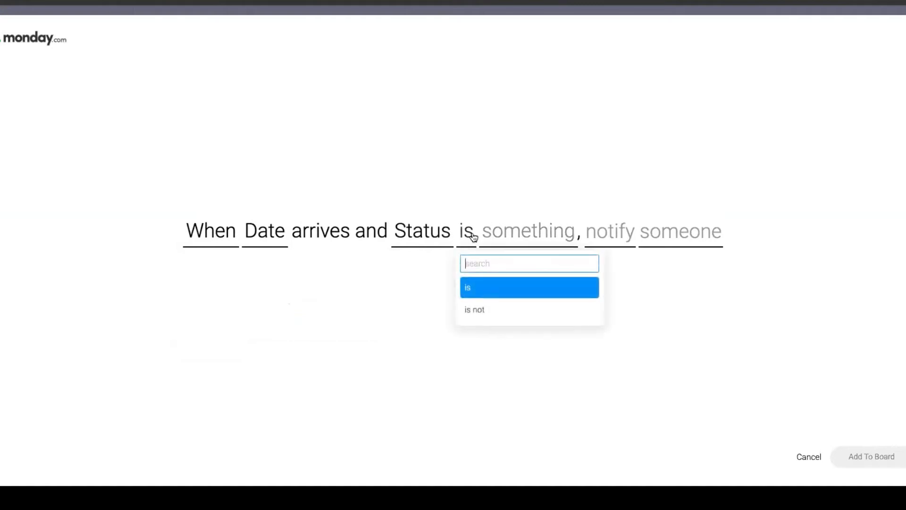
left_click(504, 289)
left_click(514, 236)
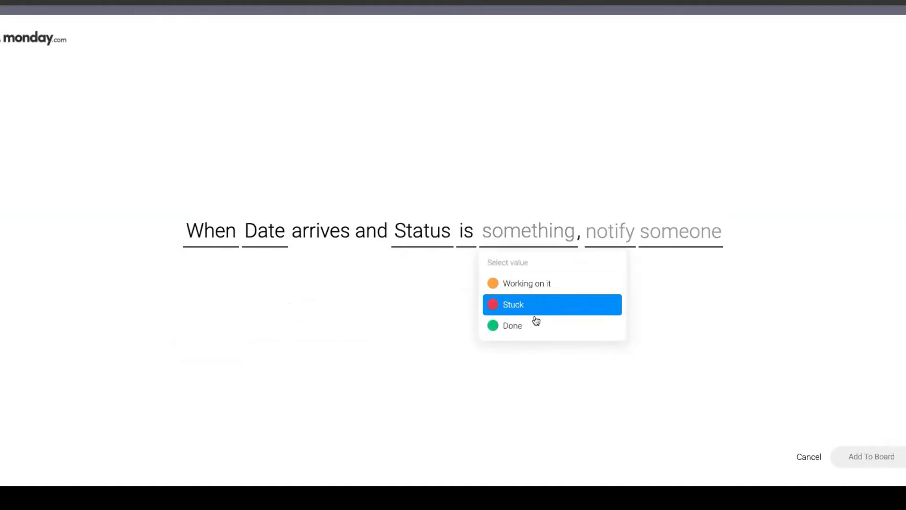
left_click(473, 236)
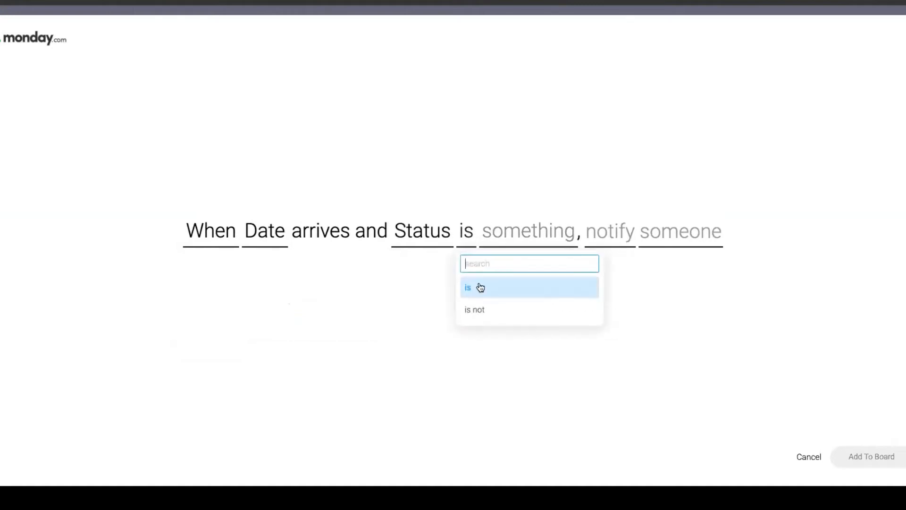
left_click(486, 309)
left_click(506, 231)
left_click(553, 282)
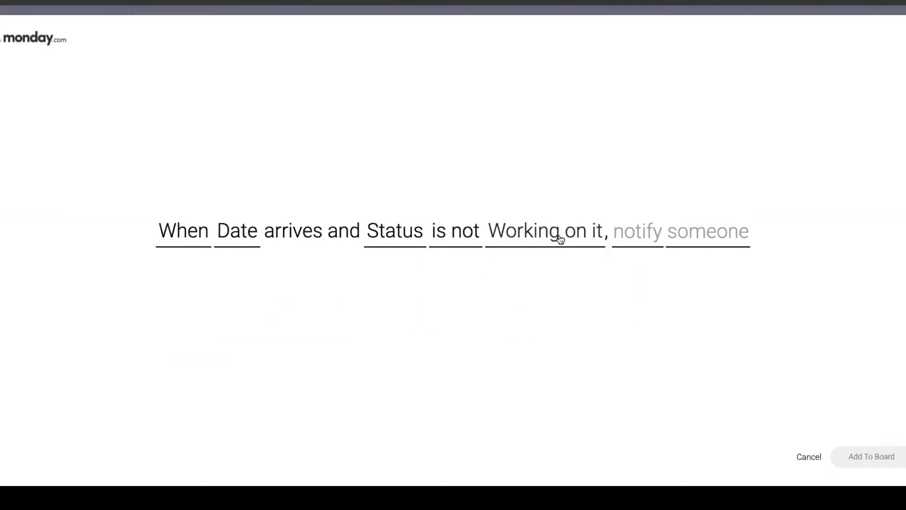
left_click(574, 235)
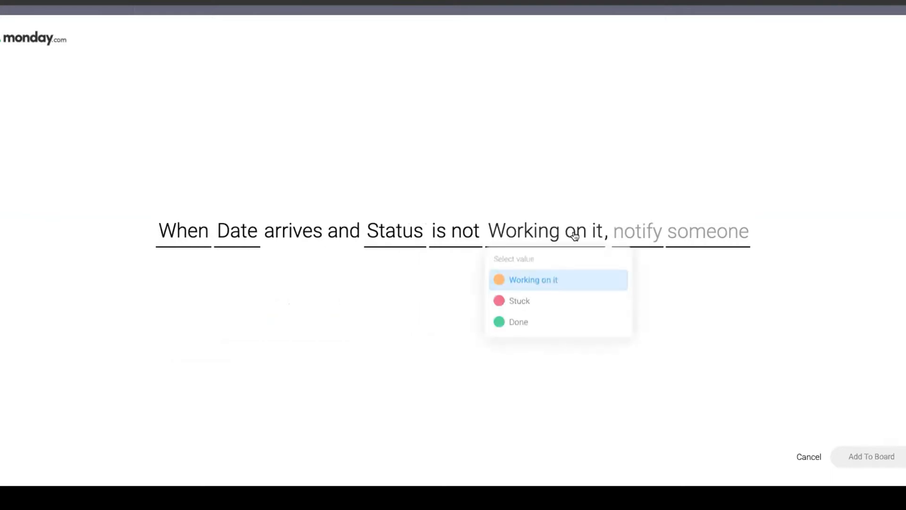
left_click(554, 283)
left_click(635, 233)
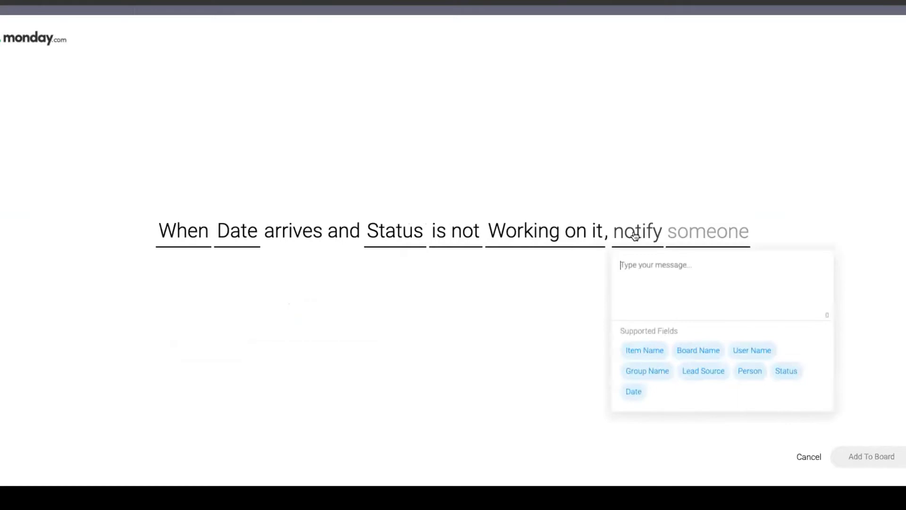
left_click(531, 289)
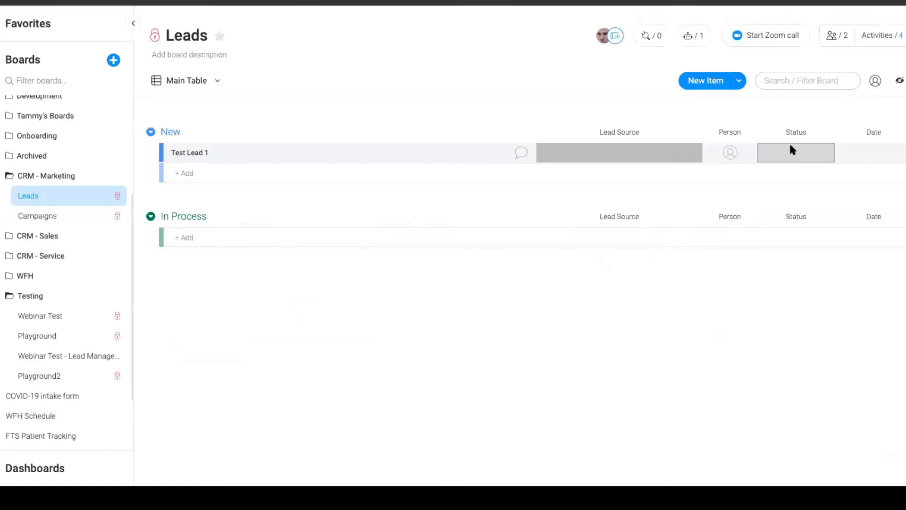
Step: Name the blank grey label in the Leads board's Status column New
left_click(799, 152)
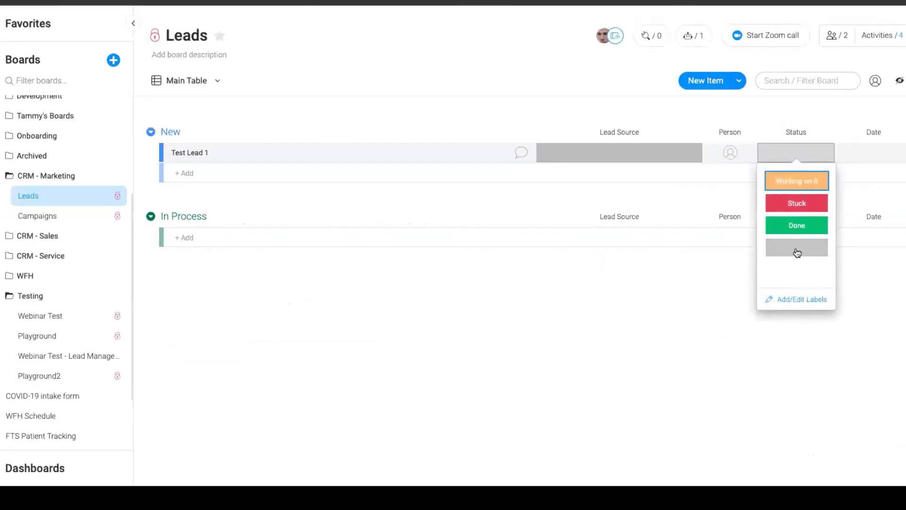
left_click(800, 299)
left_click(795, 257)
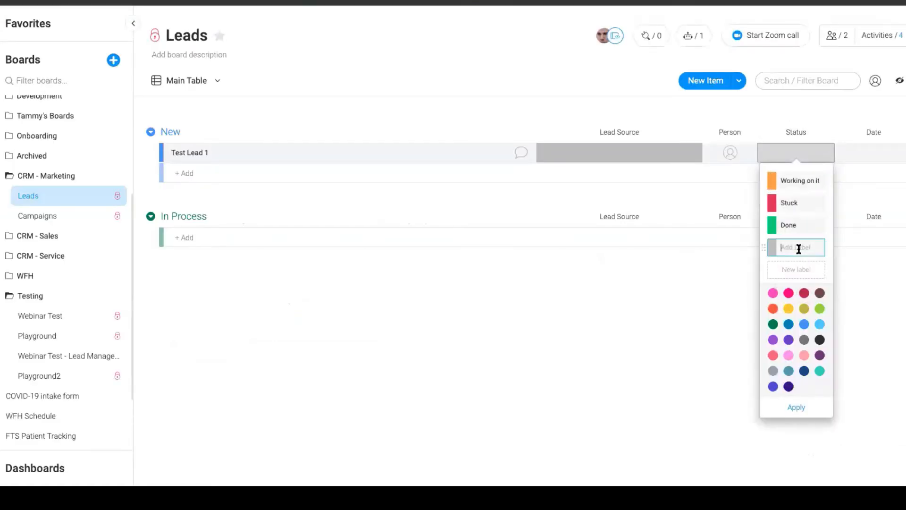
type("New")
key("Return")
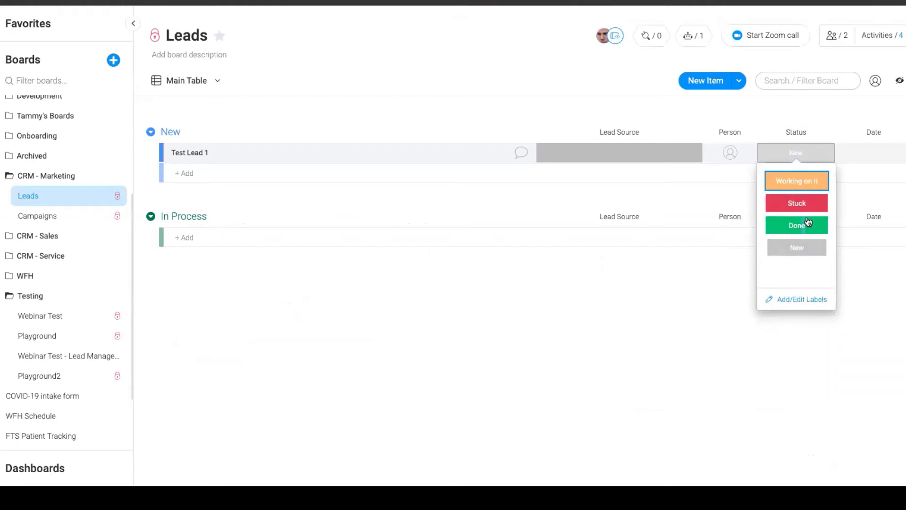
left_click(707, 179)
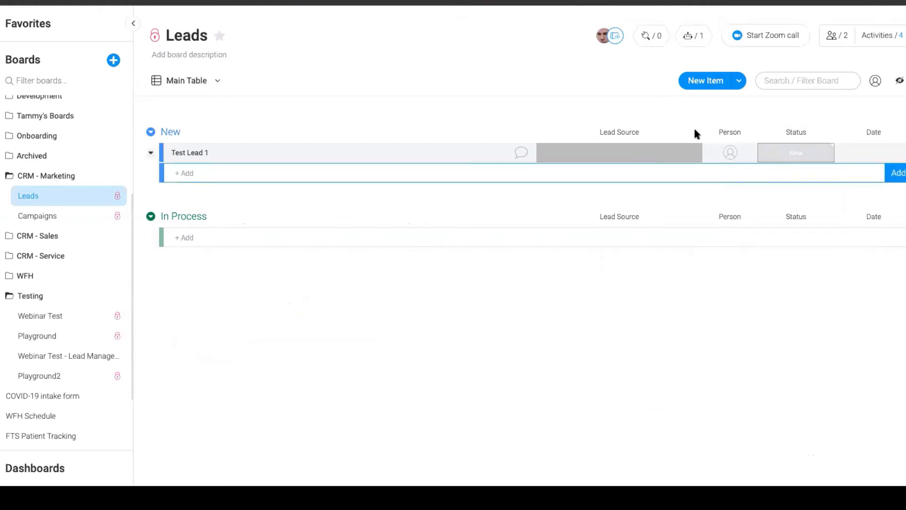
Step: Start a due-date automation on the Leads board that notifies someone when a date arrives and a status condition is met
left_click(636, 91)
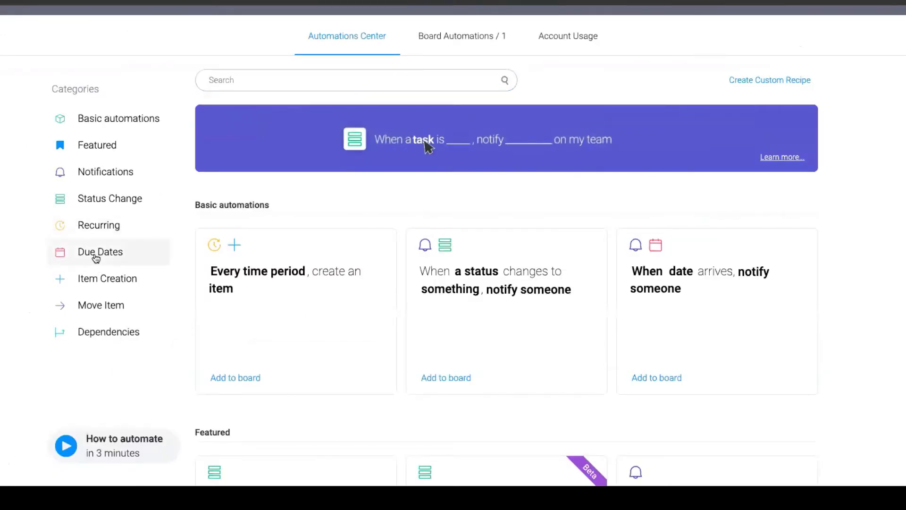
scroll(360, 303, "down", 8)
scroll(360, 304, "down", 5)
left_click(348, 239)
Step: Use the Date column as the recipe's trigger and set it to run at 10 AM when the date arrives
left_click(213, 241)
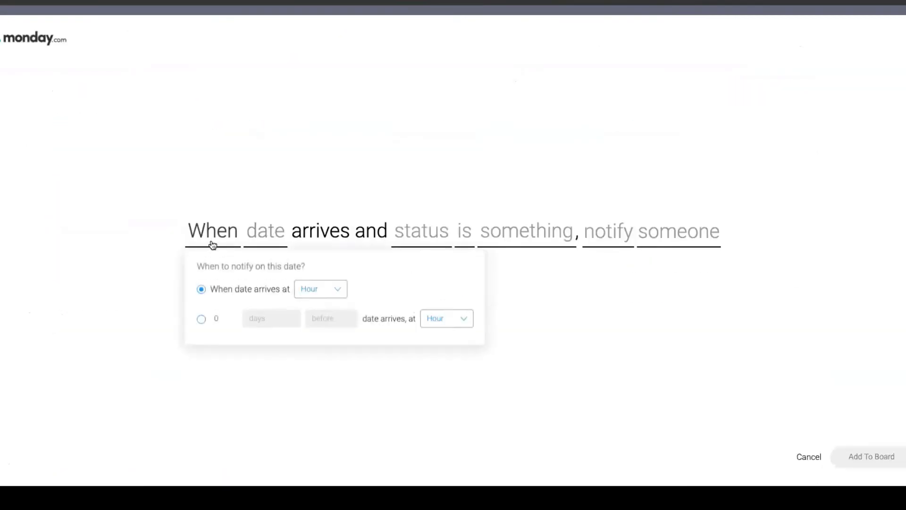
left_click(561, 284)
left_click(276, 237)
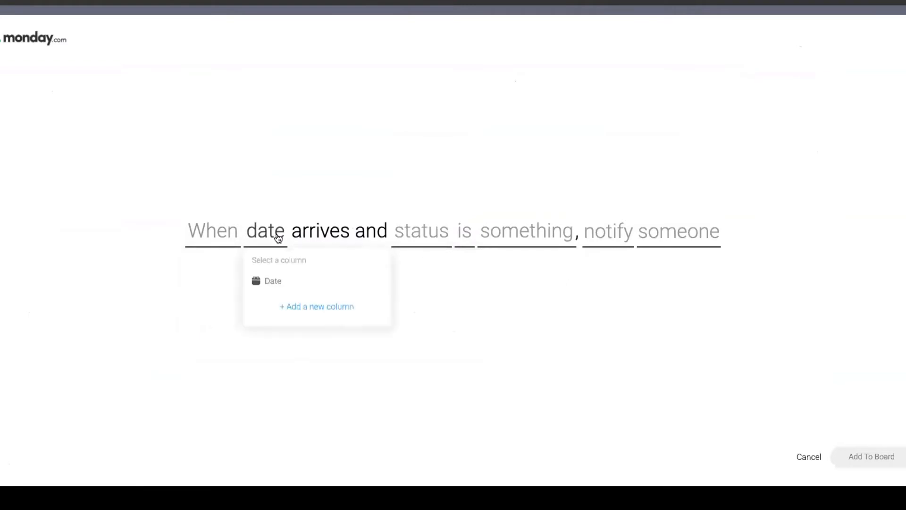
left_click(277, 281)
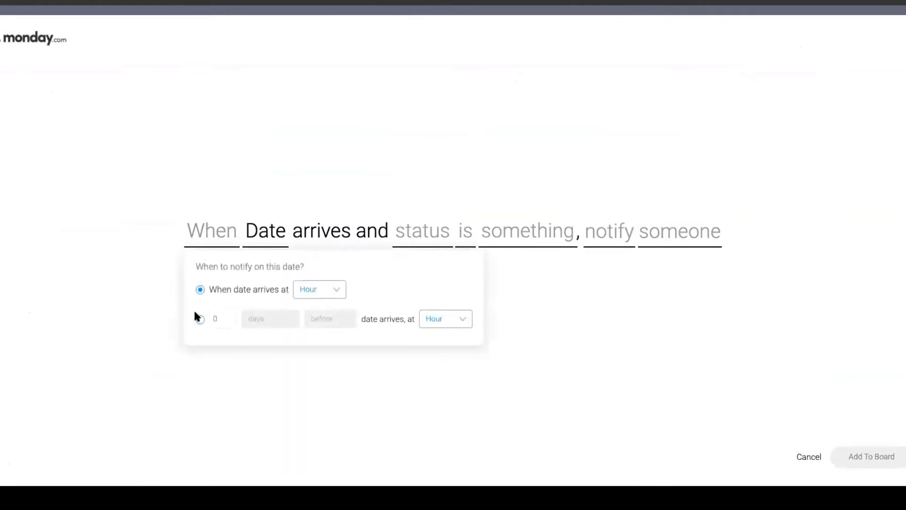
left_click(200, 319)
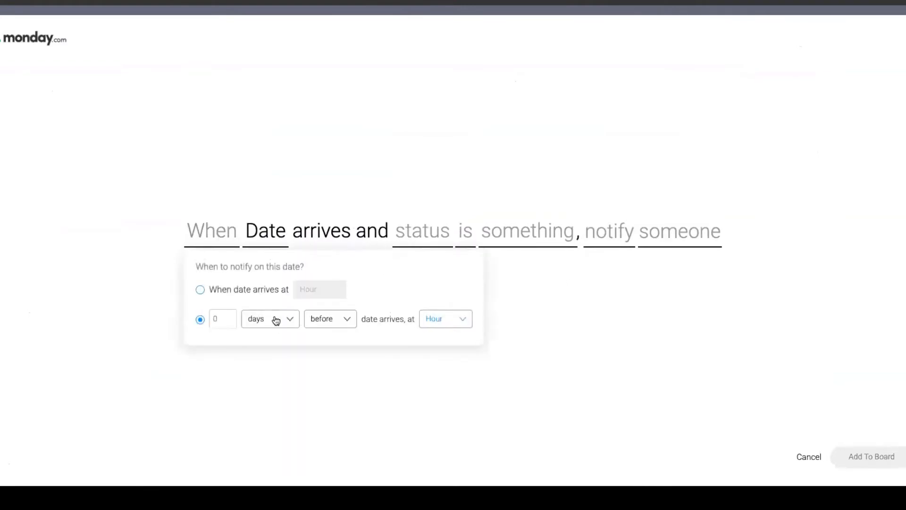
left_click(255, 289)
left_click(309, 290)
left_click(355, 402)
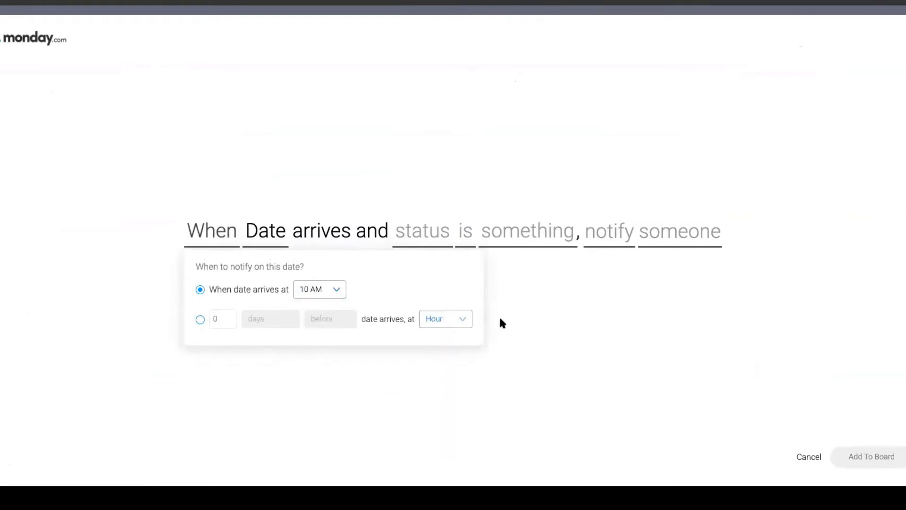
left_click(356, 199)
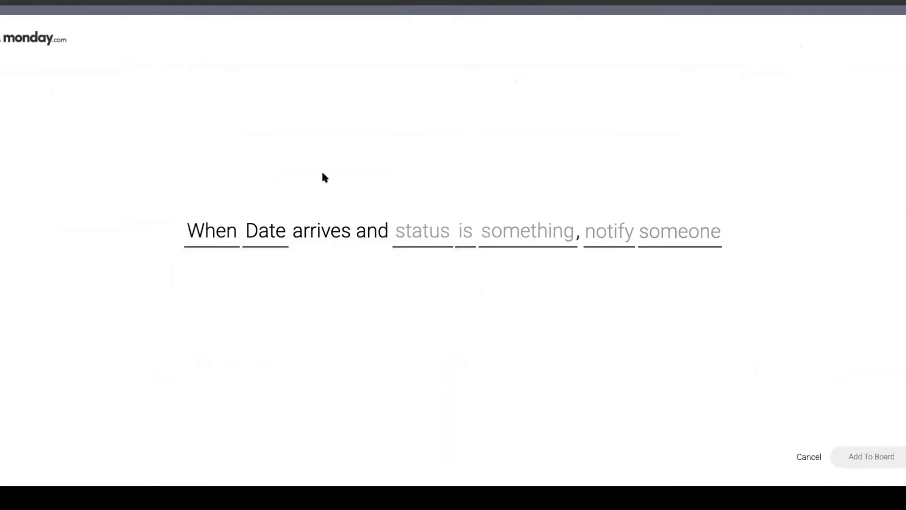
Step: Set the recipe's condition so that the Status column is New
left_click(437, 236)
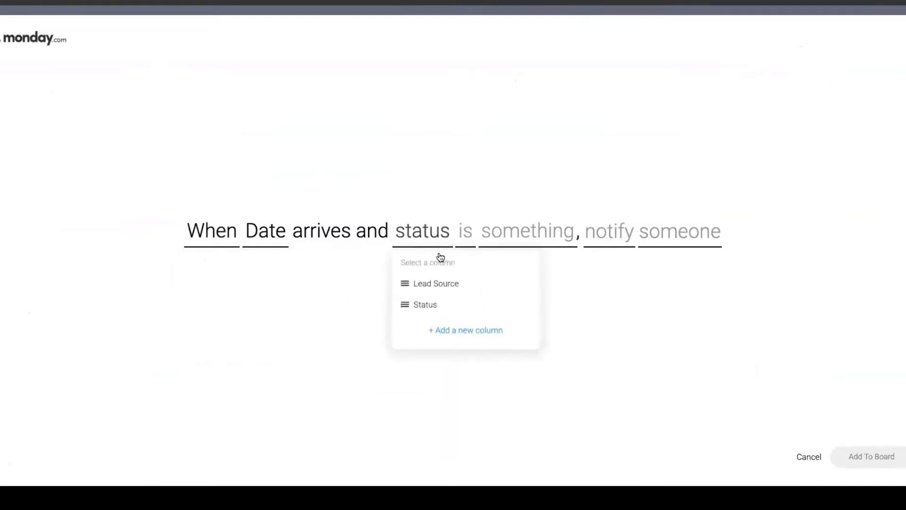
left_click(445, 303)
left_click(467, 231)
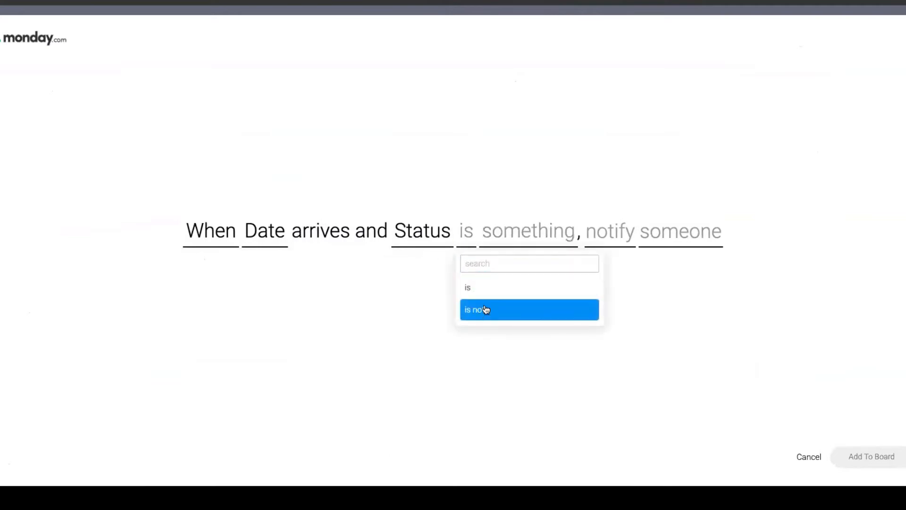
left_click(480, 289)
left_click(514, 243)
left_click(531, 346)
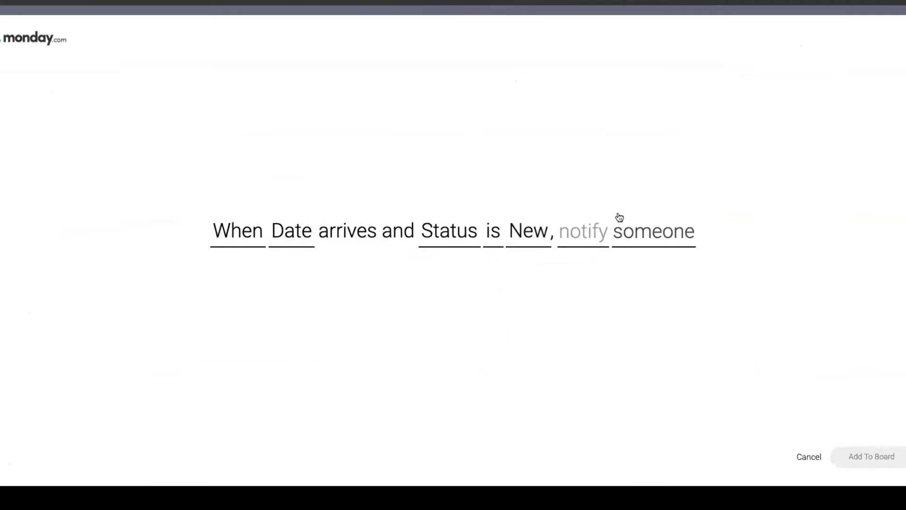
Step: Write the notification message "Someone should follow up on this lead"
left_click(586, 235)
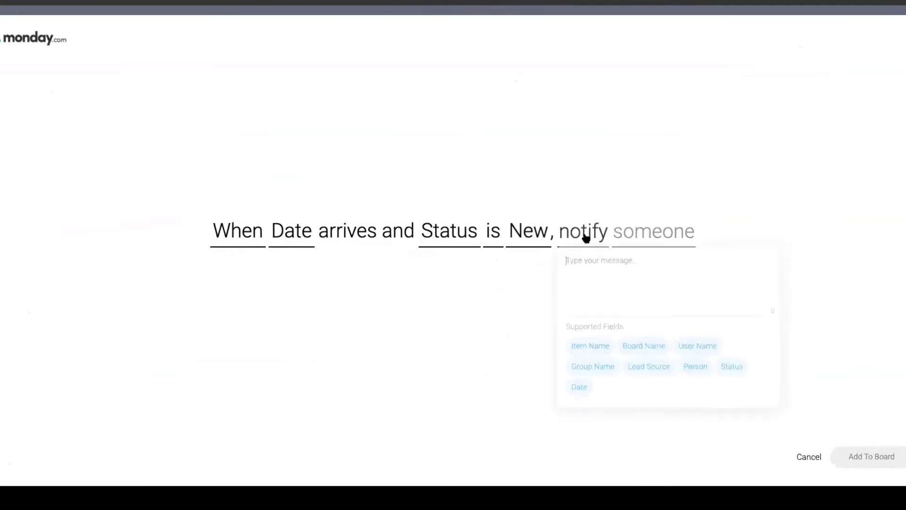
left_click(587, 269)
type("Someone")
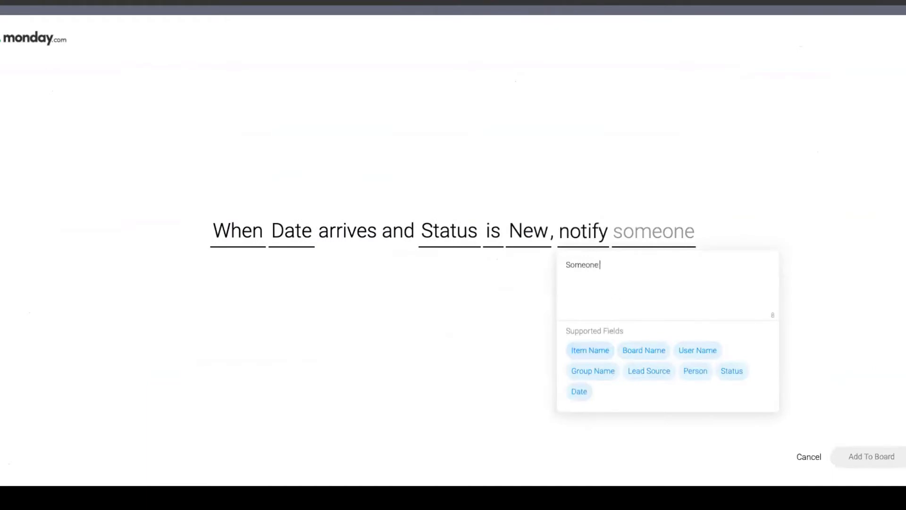
type(" should follow up on this lead")
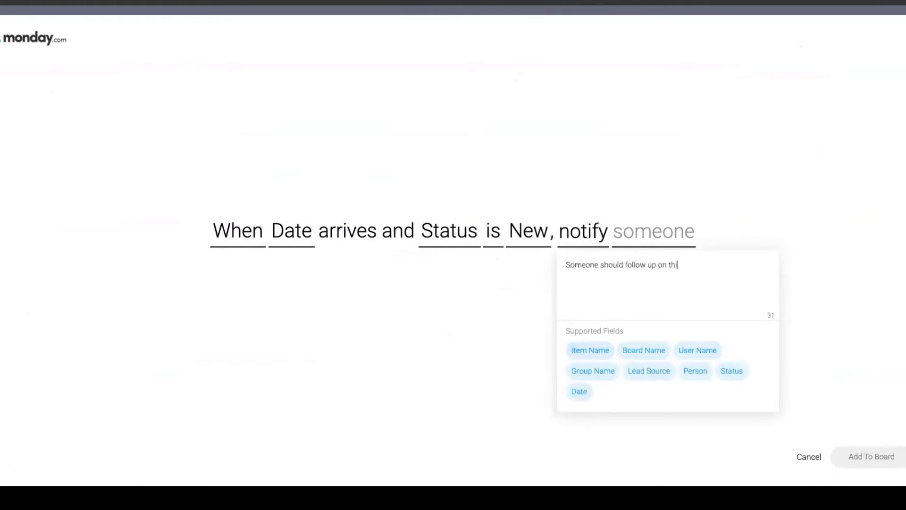
left_click(614, 175)
Step: Choose Me as the person to notify and add the automation to the board
left_click(662, 236)
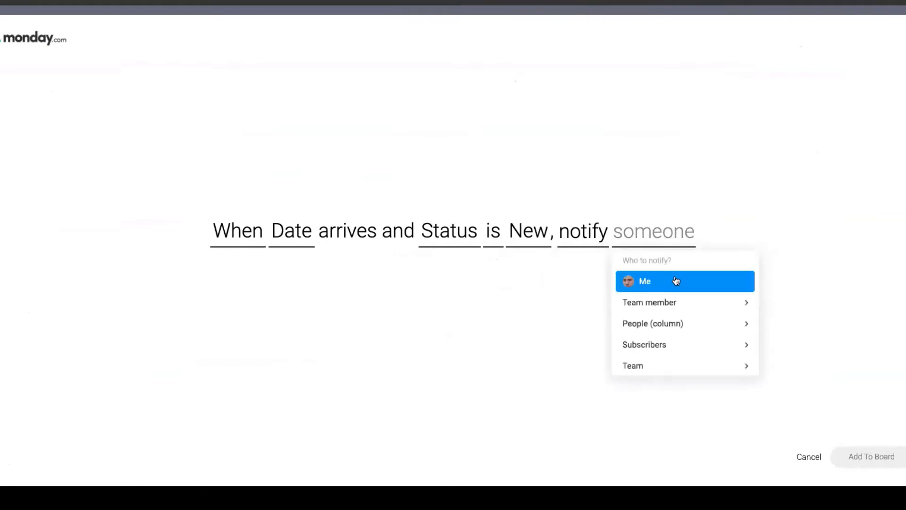
left_click(678, 282)
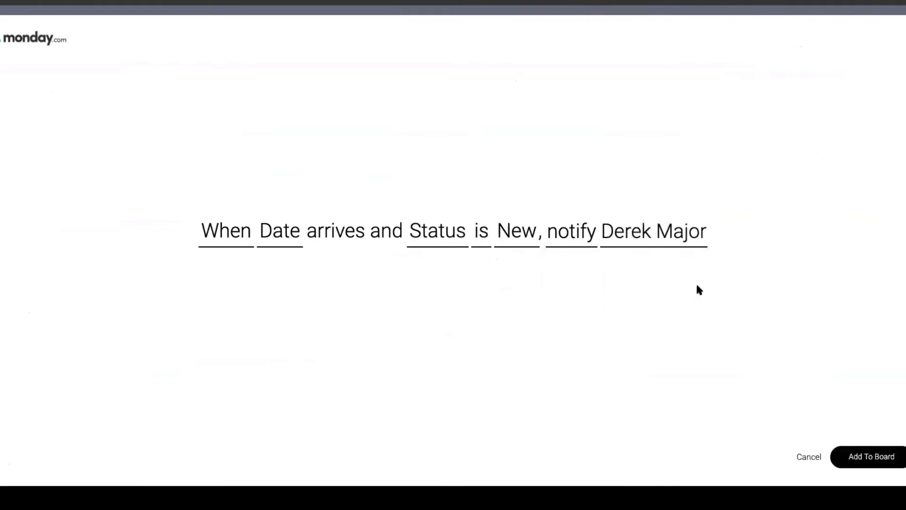
left_click(860, 457)
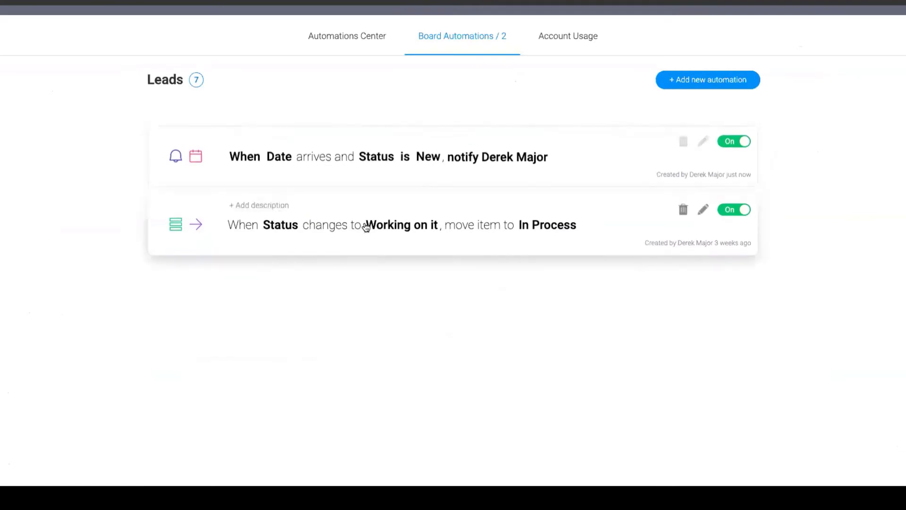
Step: Turn off and delete the automation that moves items to In Process when Status changes to Working on it, and return to the board
left_click(733, 211)
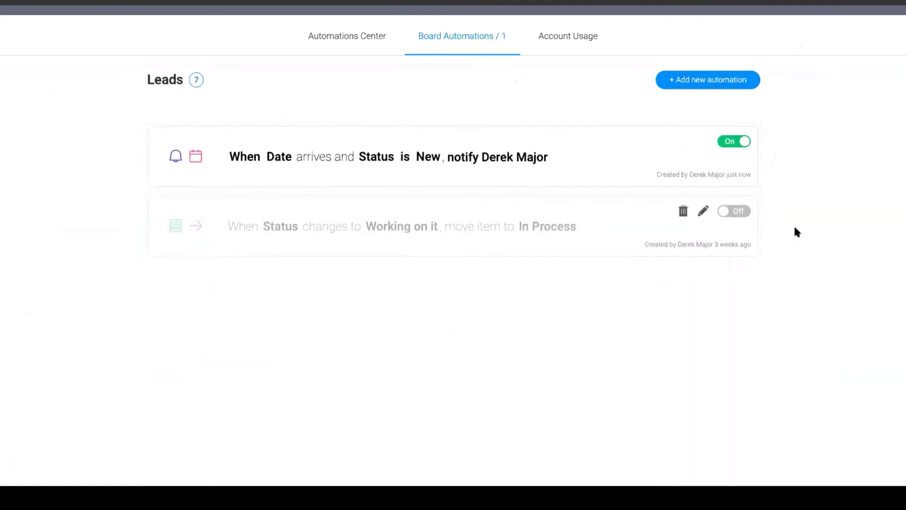
left_click(683, 211)
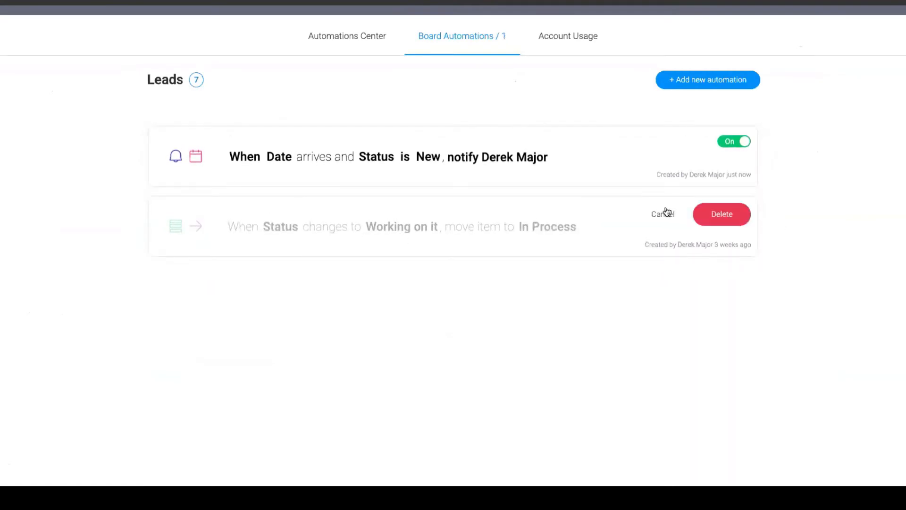
left_click(722, 215)
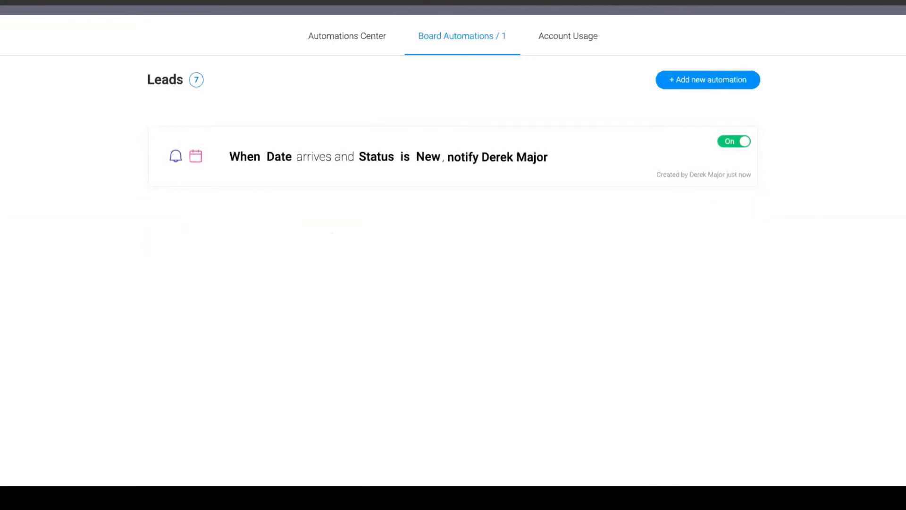
key("Escape")
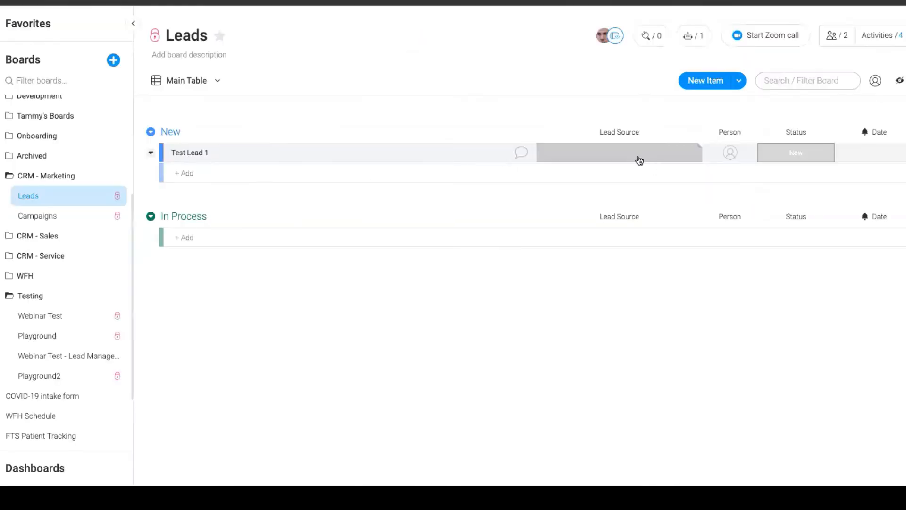
Step: Rename the Leads board's Date column to "Next Follow Up Date"
left_click(880, 128)
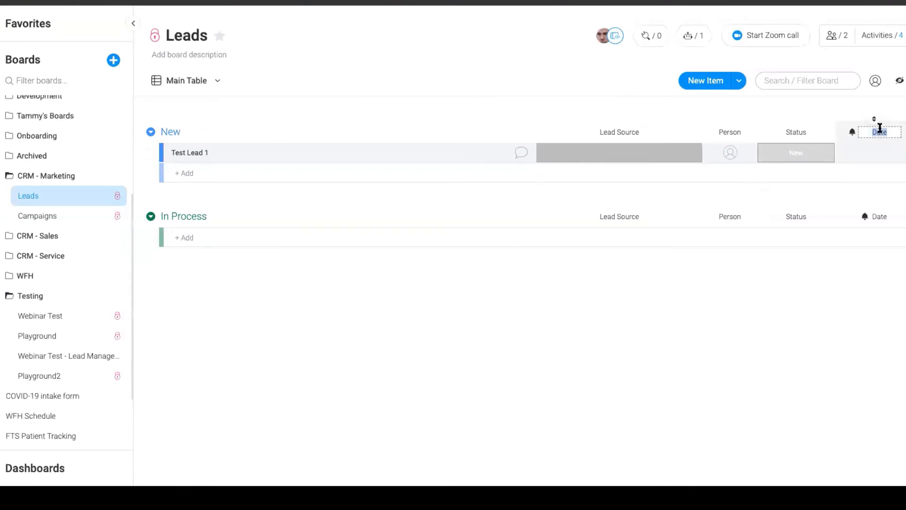
type("Cxp")
type("Next Follow Up Da")
type("te")
left_click(858, 182)
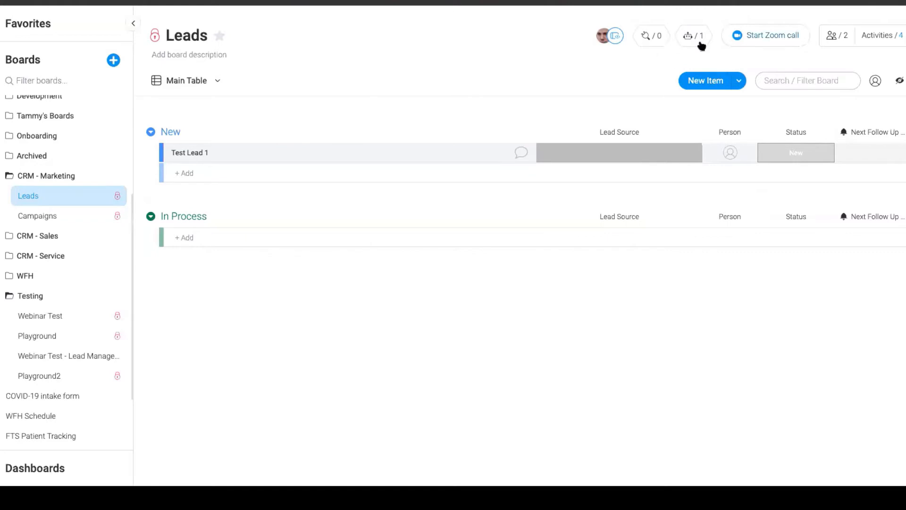
Step: Open the Process Management board
scroll(69, 339, "down", 5)
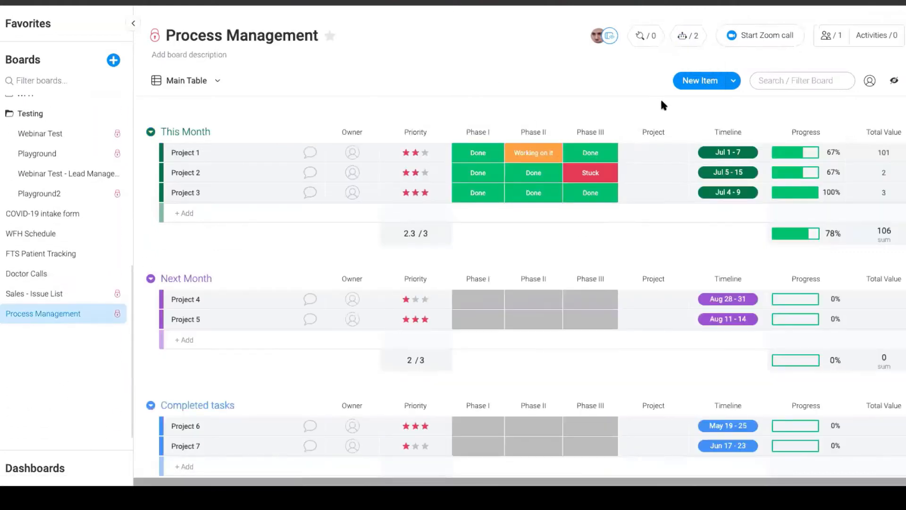
Step: Review the Due Dates and Item Creation automation recipes available for the Process Management board
left_click(689, 36)
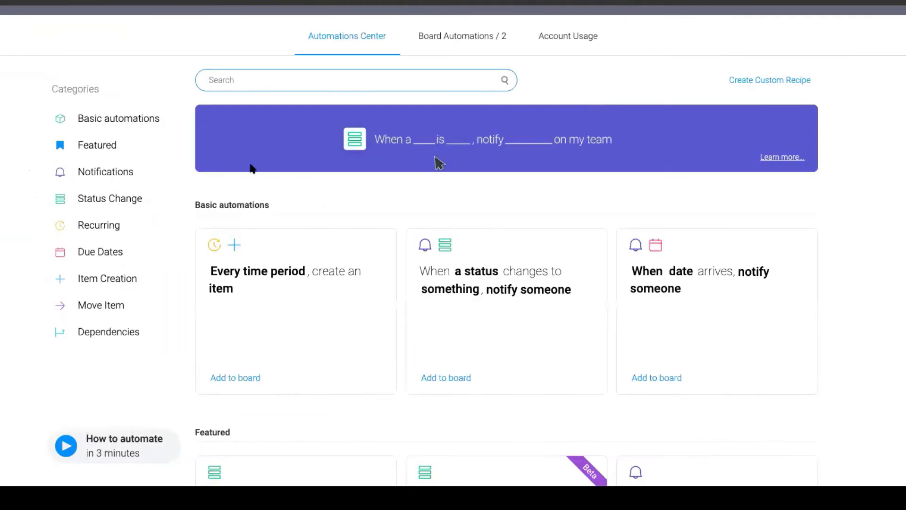
left_click(93, 254)
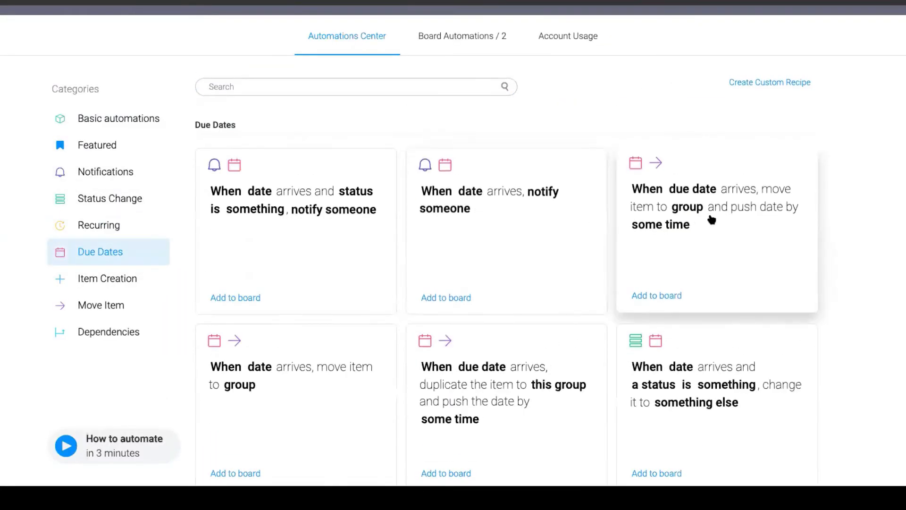
scroll(852, 227, "down", 2)
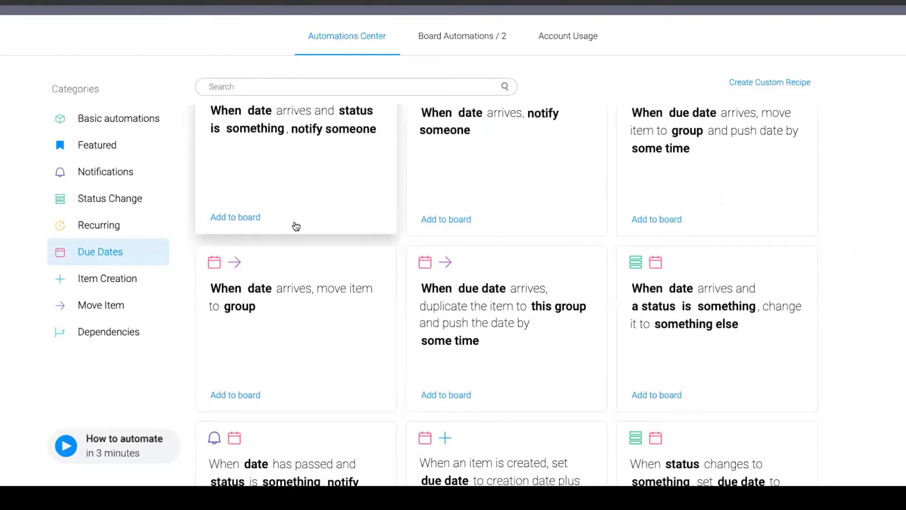
left_click(138, 275)
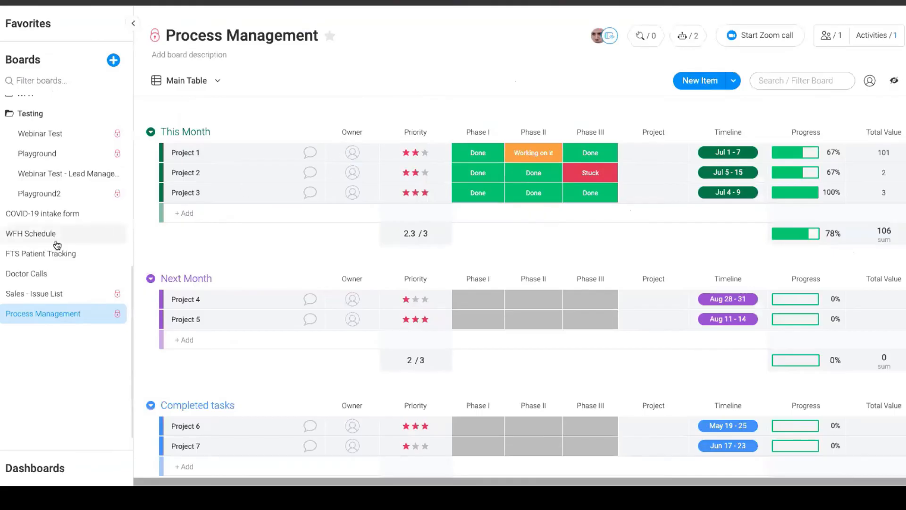
Step: Expand the CRM - Sales and CRM - Service folders in the boards list
scroll(52, 243, "up", 4)
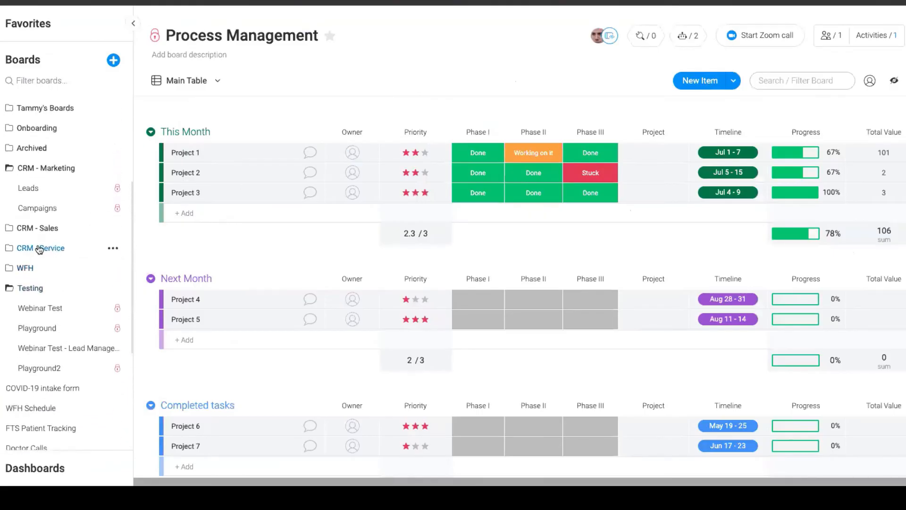
left_click(11, 229)
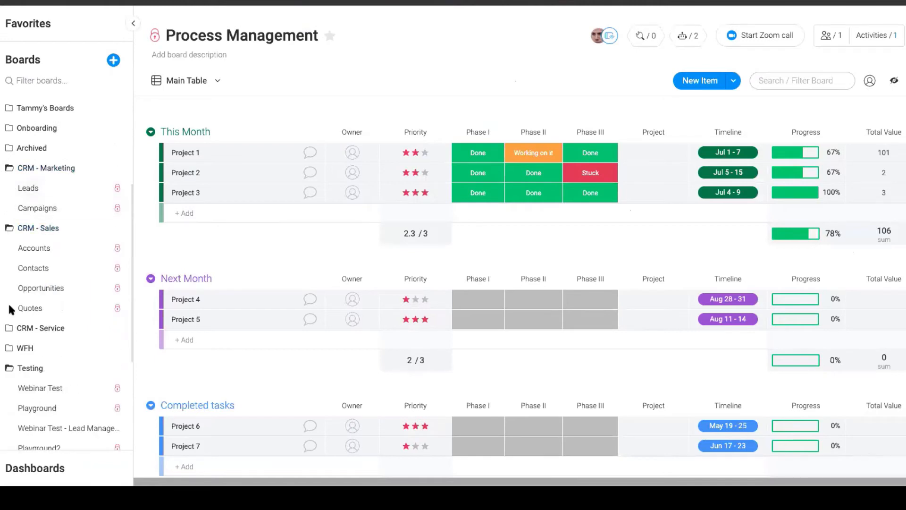
left_click(11, 328)
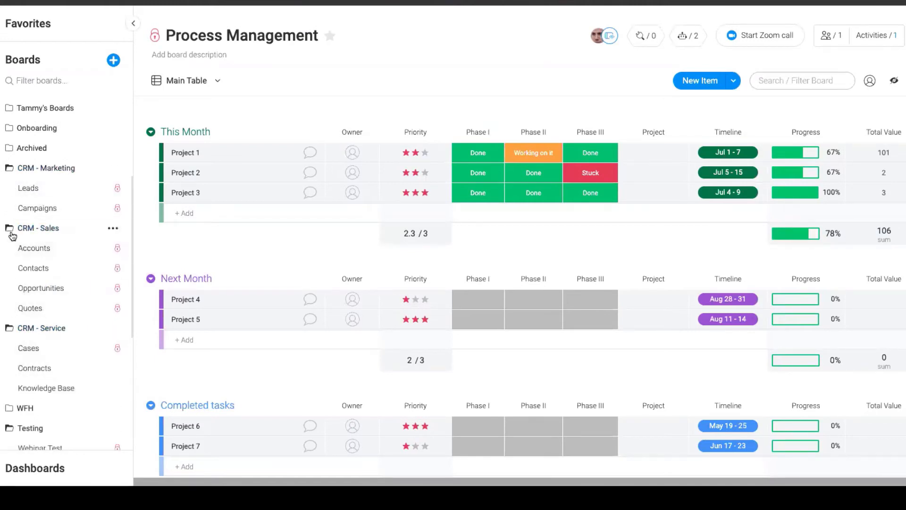
Step: Open the Leads board and set the status of Test Lead 1 to Done
left_click(44, 247)
left_click(45, 190)
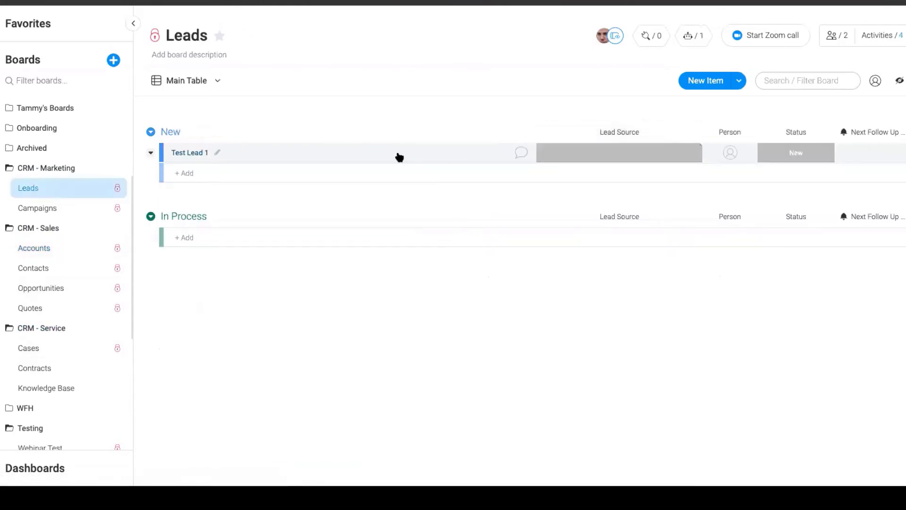
left_click(786, 151)
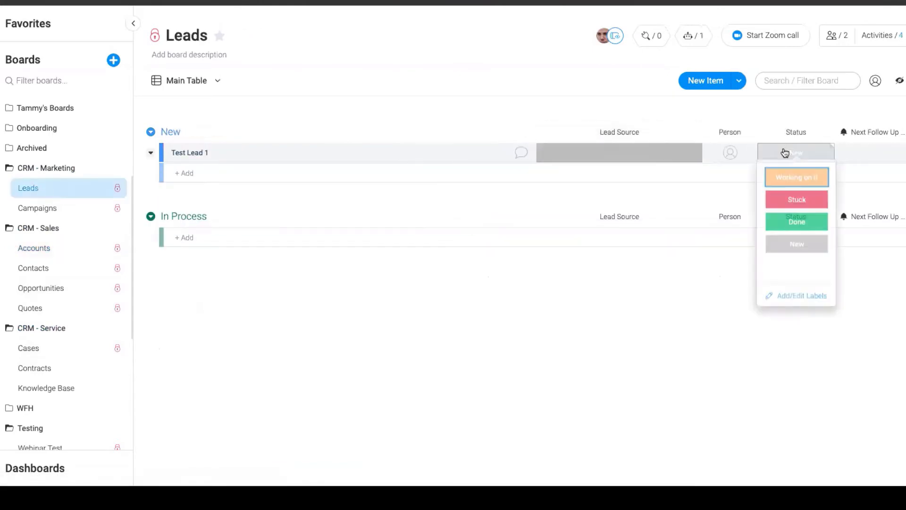
left_click(798, 224)
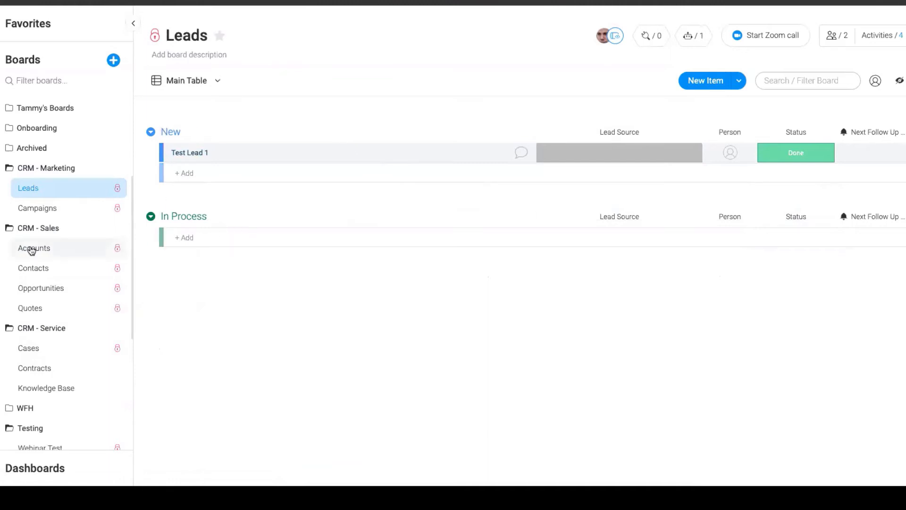
Step: Look through the Accounts, Contacts and Opportunities boards in the CRM - Sales folder
left_click(28, 249)
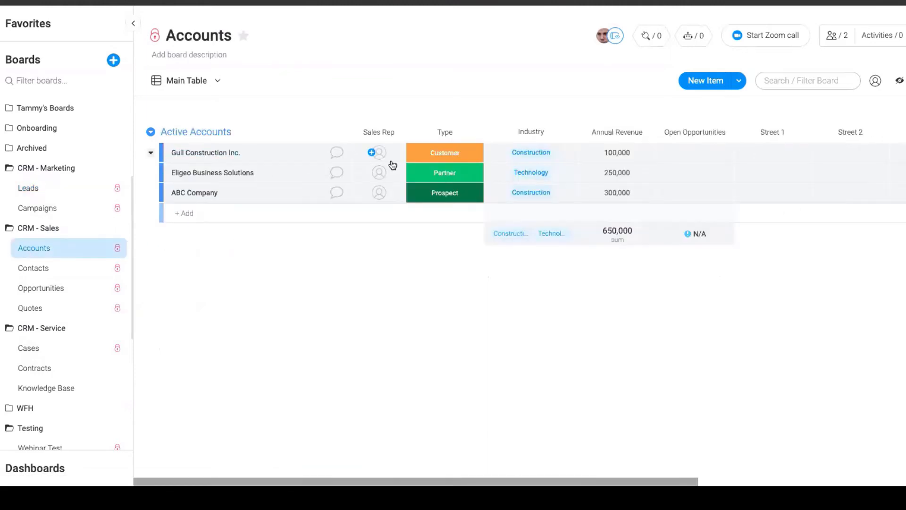
left_click(90, 269)
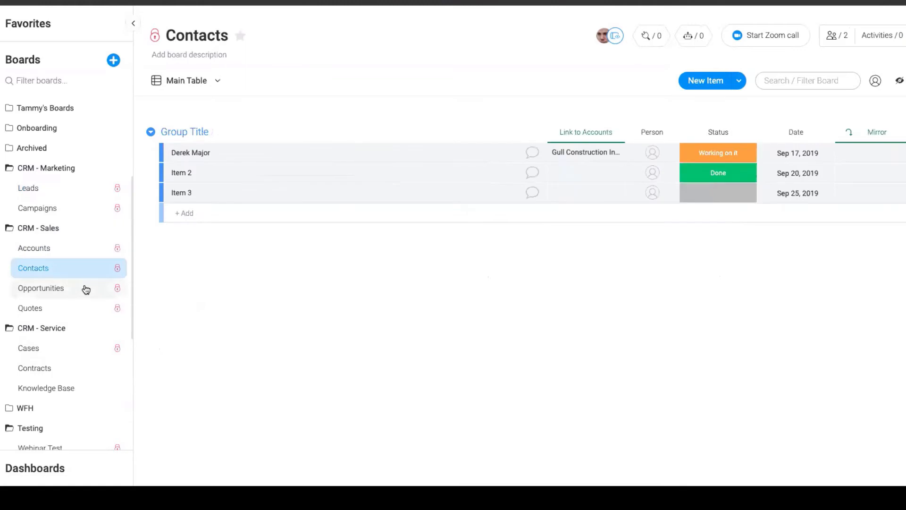
left_click(85, 289)
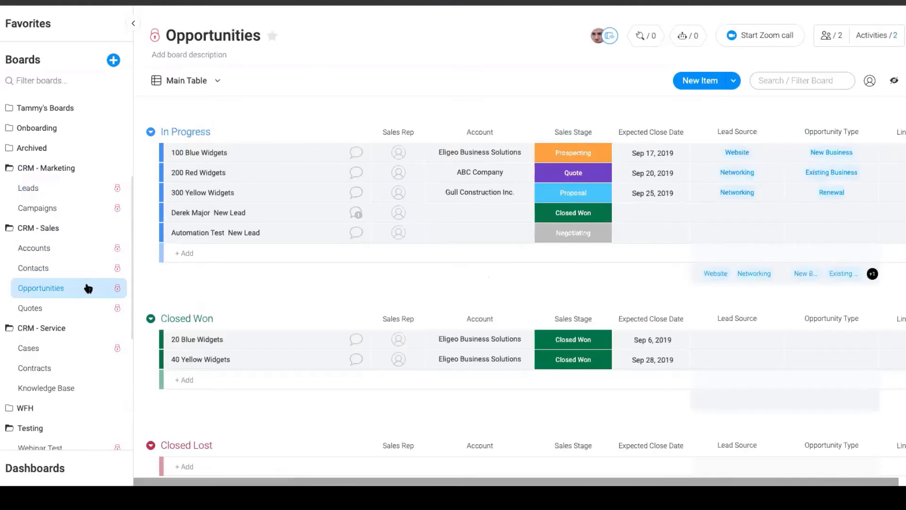
Step: Examine the Due Dates, Item Creation and Move Item automation recipes for the Opportunities board
scroll(85, 286, "down", 3)
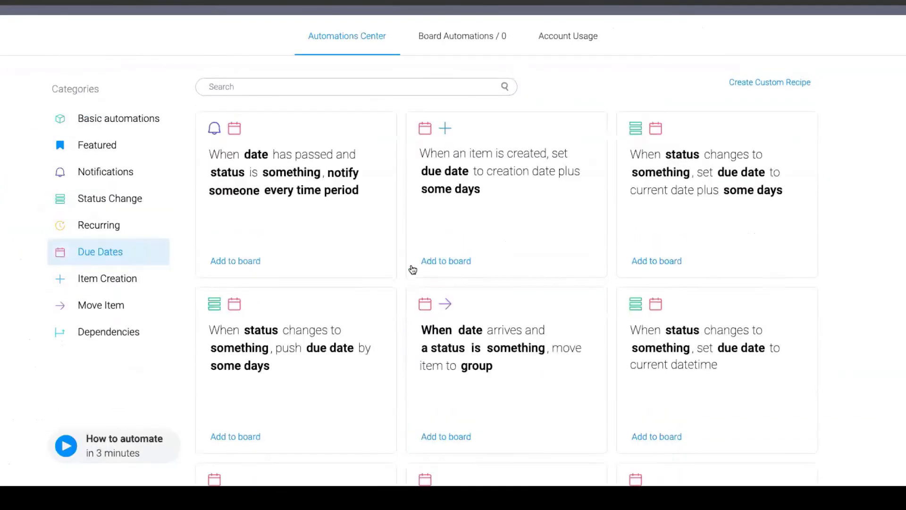
scroll(402, 248, "down", 1)
scroll(403, 252, "down", 1)
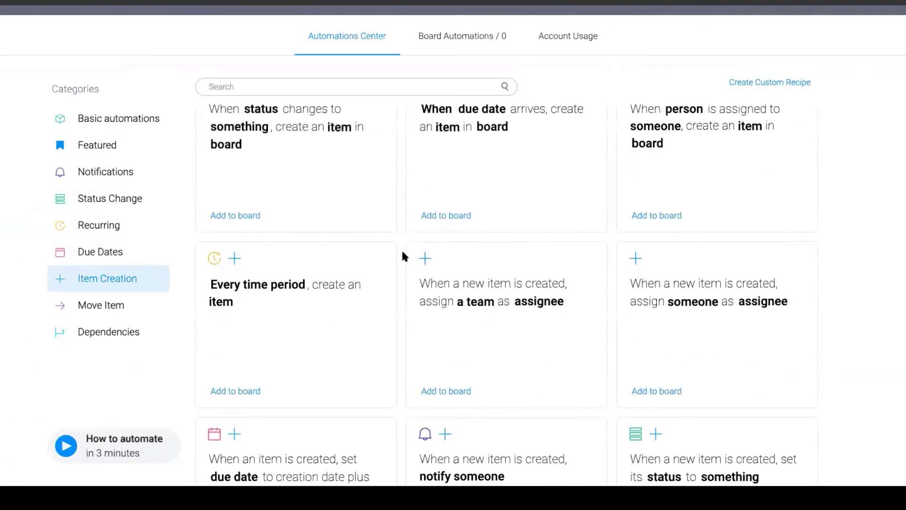
scroll(403, 257, "up", 1)
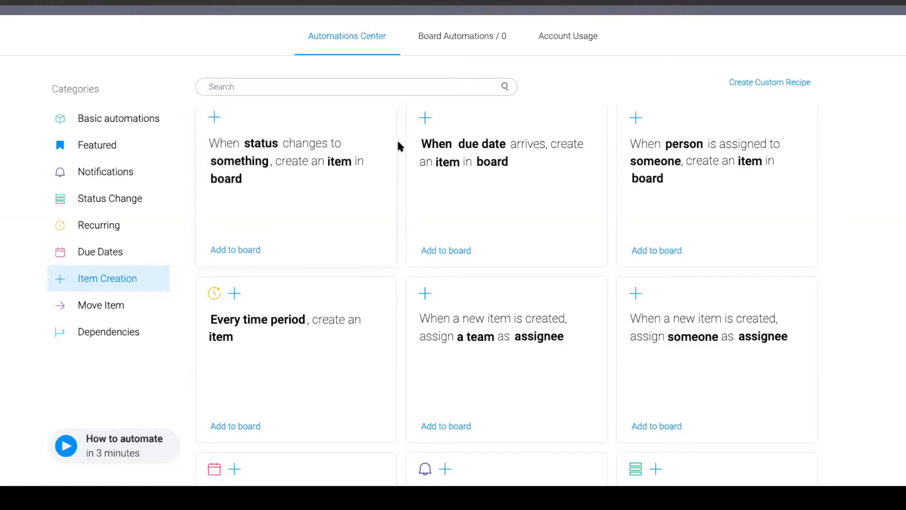
scroll(398, 137, "up", 1)
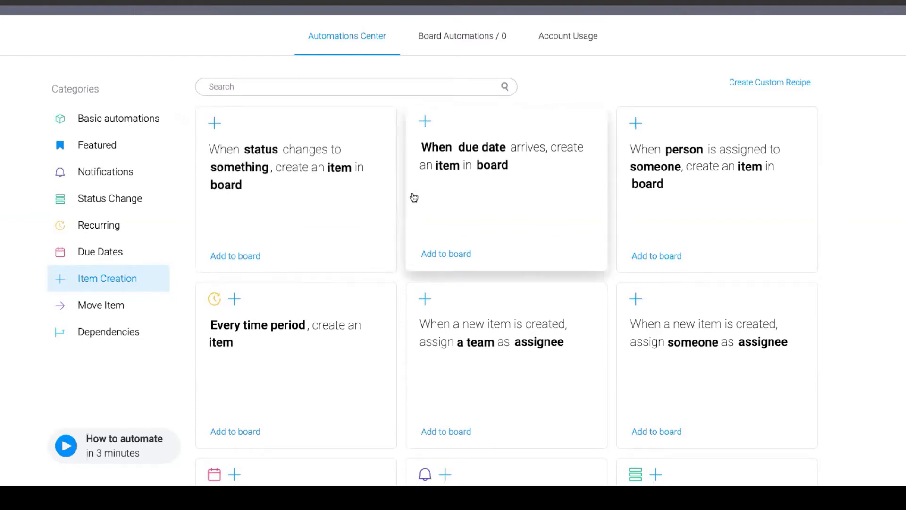
left_click(136, 302)
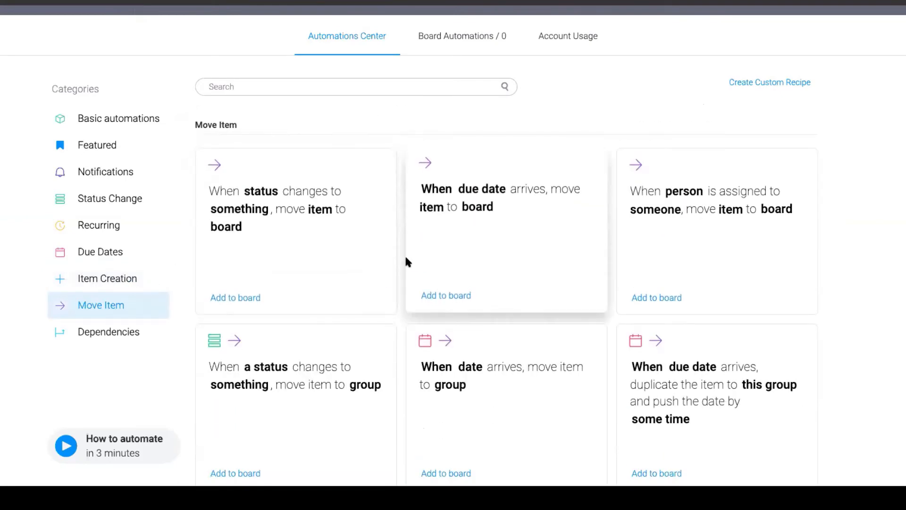
scroll(403, 261, "down", 3)
scroll(402, 260, "up", 3)
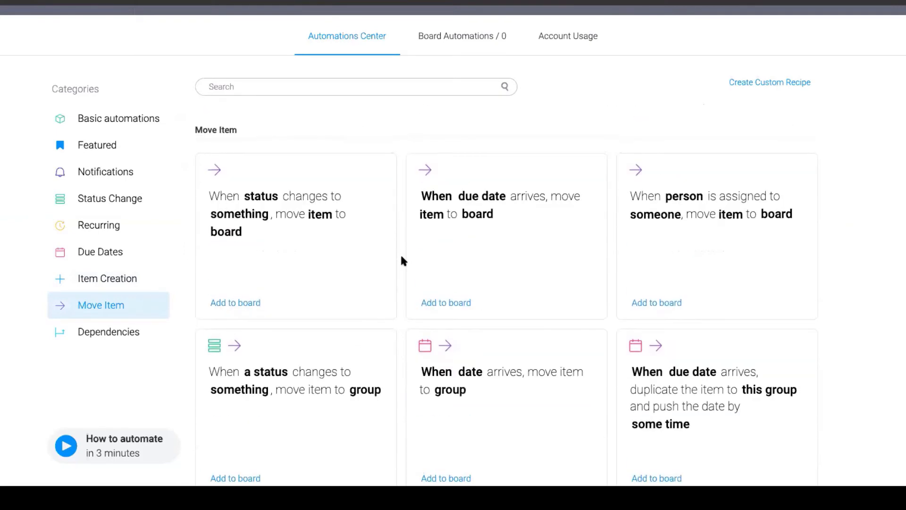
Step: View the custom recipe builder, cancel it without building anything, and look at the Dependencies recipes
left_click(753, 83)
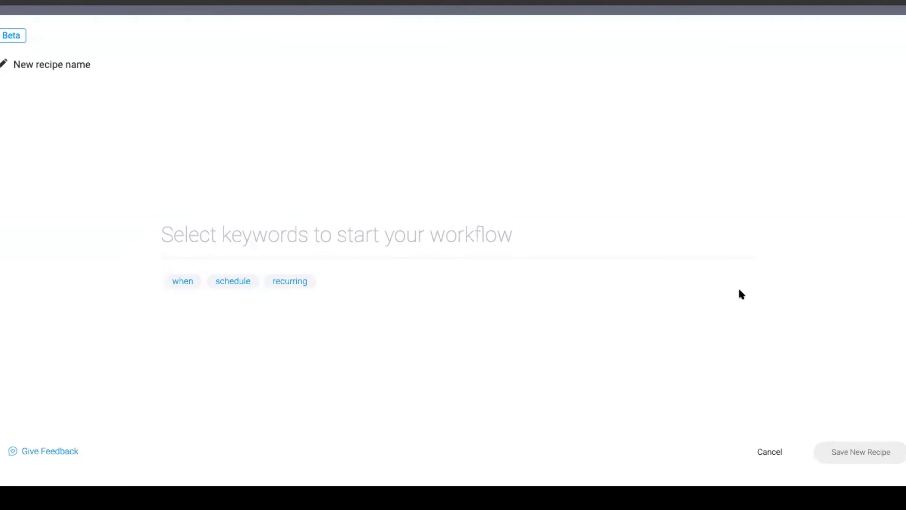
left_click(771, 452)
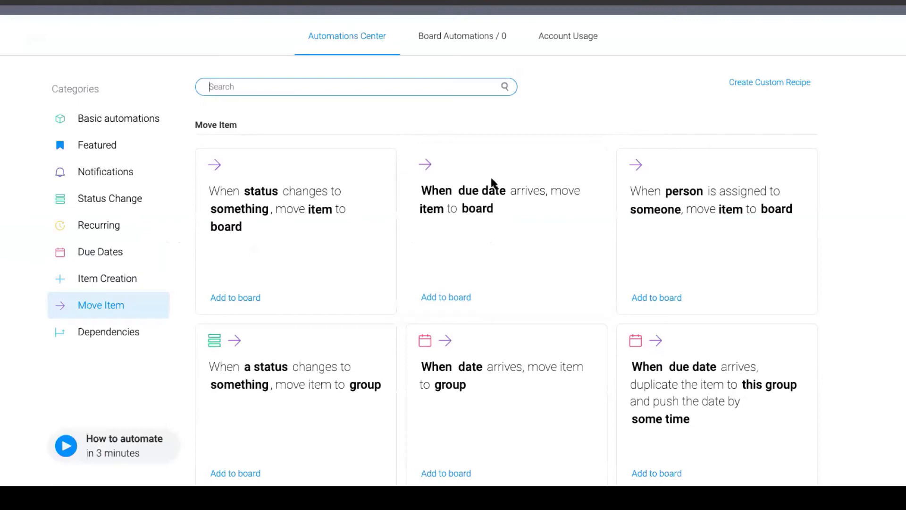
left_click(155, 323)
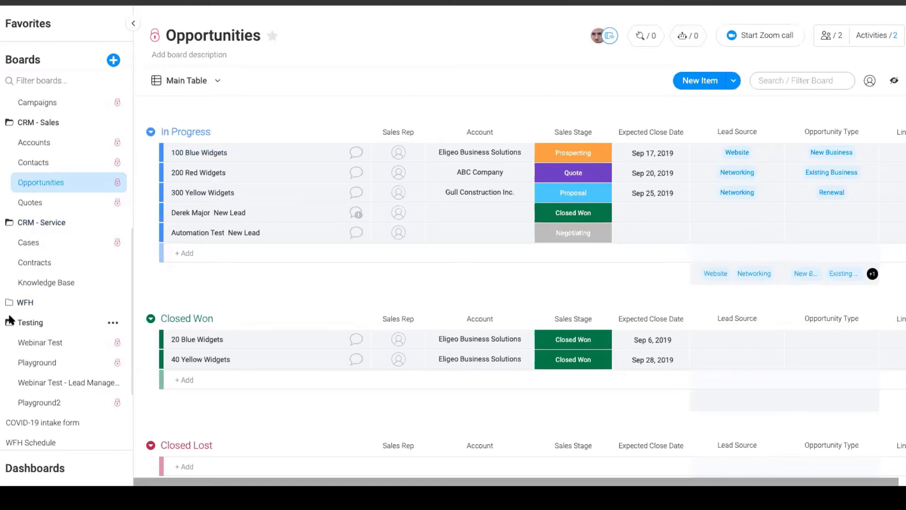
Step: Collapse the CRM - Service and CRM - Sales folders in the boards list
left_click(8, 224)
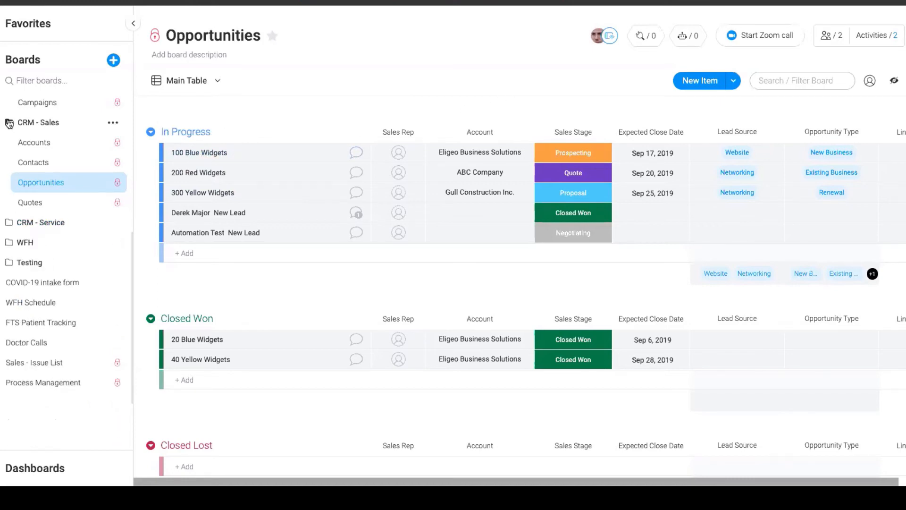
left_click(7, 124)
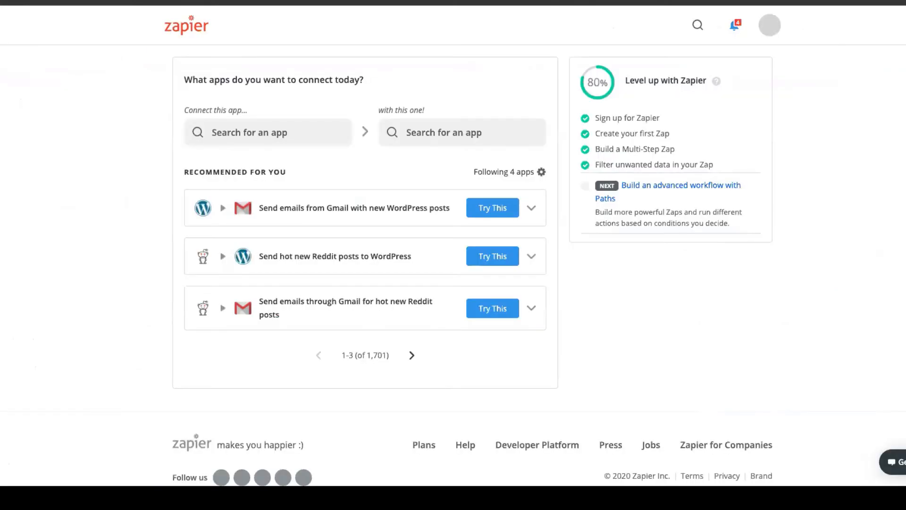
Step: Open the Zapier website in a new browser tab
key("ctrl+t")
type("www.z")
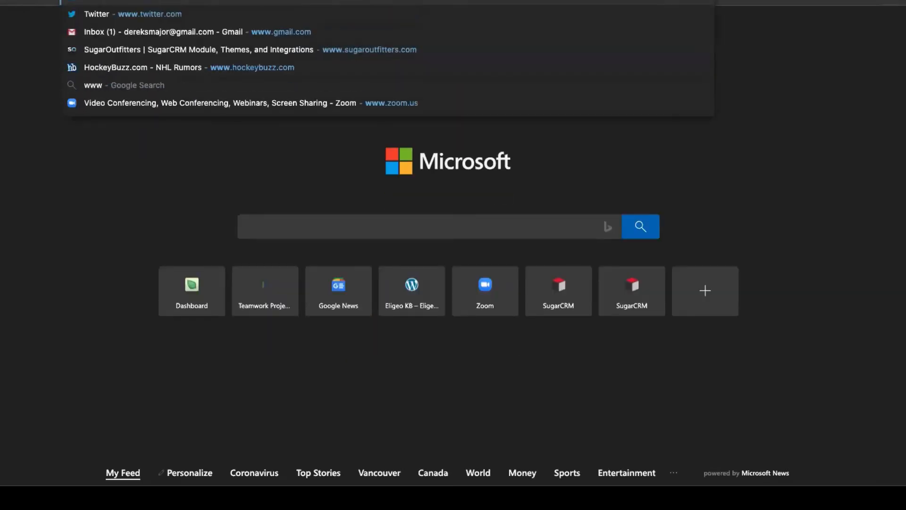
type("apier.")
key("Return")
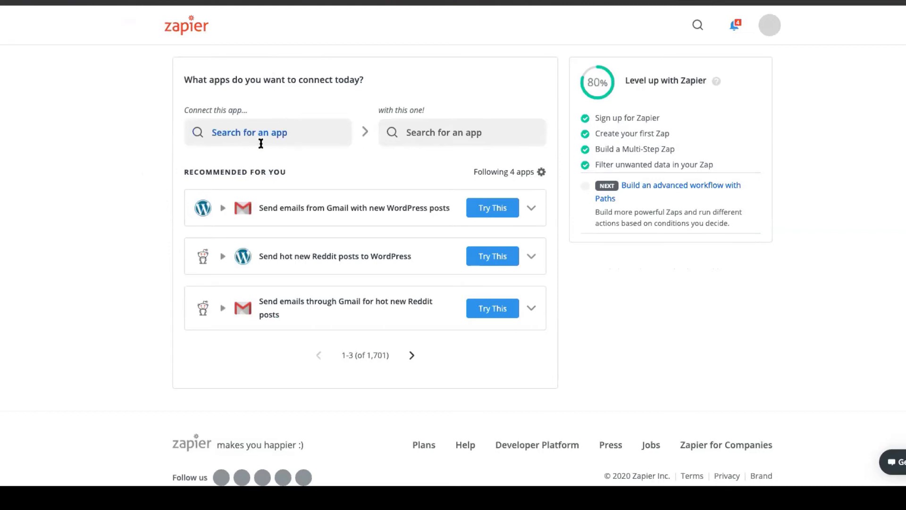
Step: Try searching for monday.com as the first app to connect, and clear the entry
mouse_move(18, 134)
left_click(230, 135)
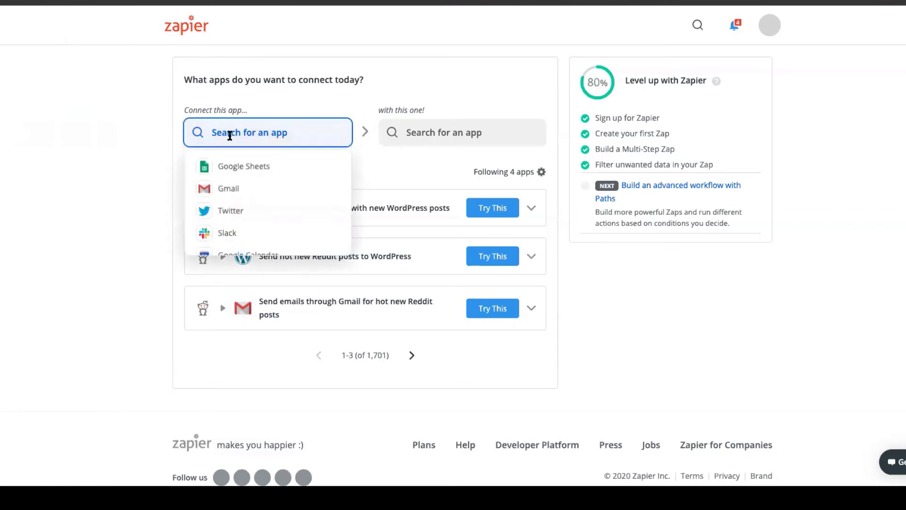
scroll(251, 172, "down", 1)
scroll(251, 172, "down", 1)
scroll(247, 171, "up", 1)
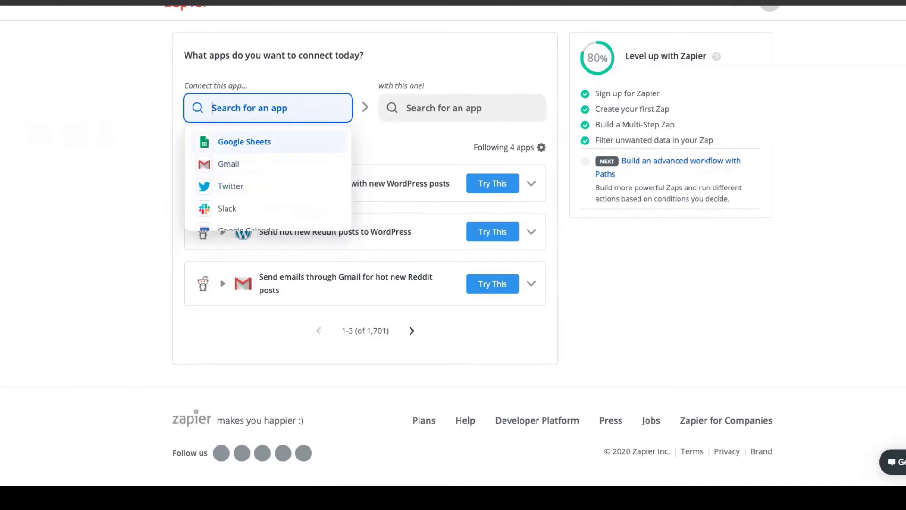
type("monday.com")
key("BackSpace")
key("BackSpace")
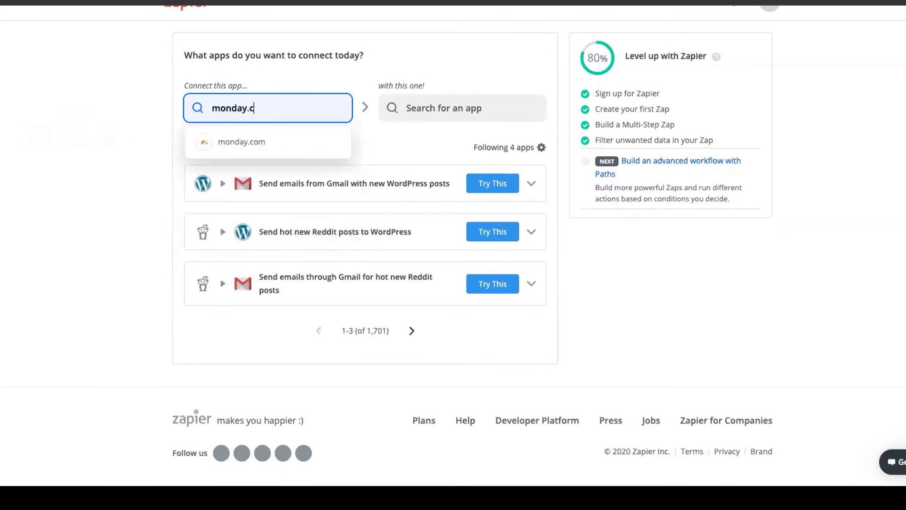
key("BackSpace")
key("BackSpace")
key("BackSpace")
key("BackSpace")
key("BackSpace")
key("BackSpace")
key("BackSpace")
key("BackSpace")
Step: Try searching for Gmail and Slack as the first app to connect, clearing each entry
type("Gmail")
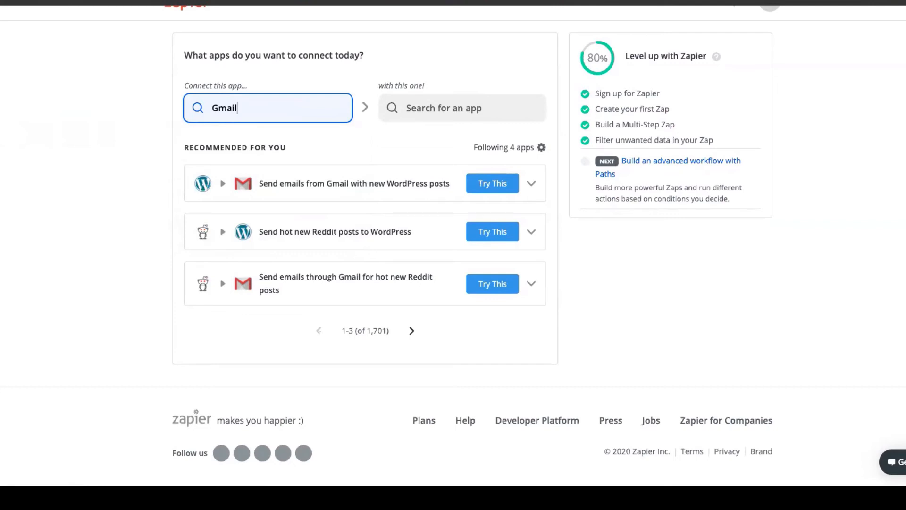
key("BackSpace")
key("BackSpace")
key("BackSpace")
key("BackSpace")
key("BackSpace")
type("Slack")
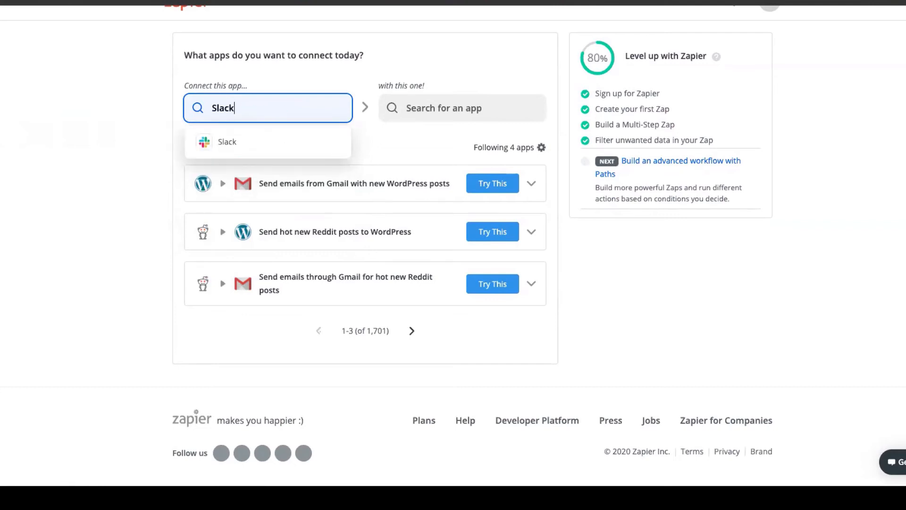
key("BackSpace")
key("BackSpace")
key("BackSpace")
key("BackSpace")
key("BackSpace")
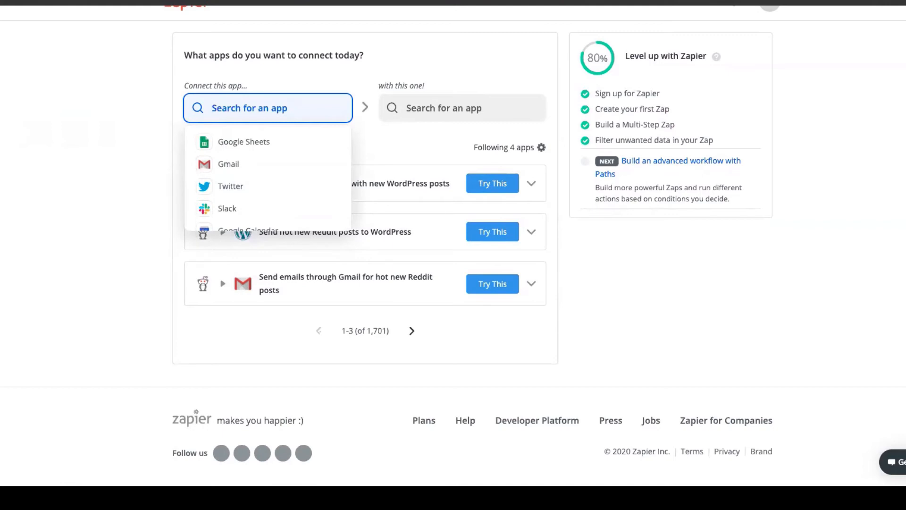
Step: Choose monday.com as the first app to connect and Google Sheets as the second
type("monday.com")
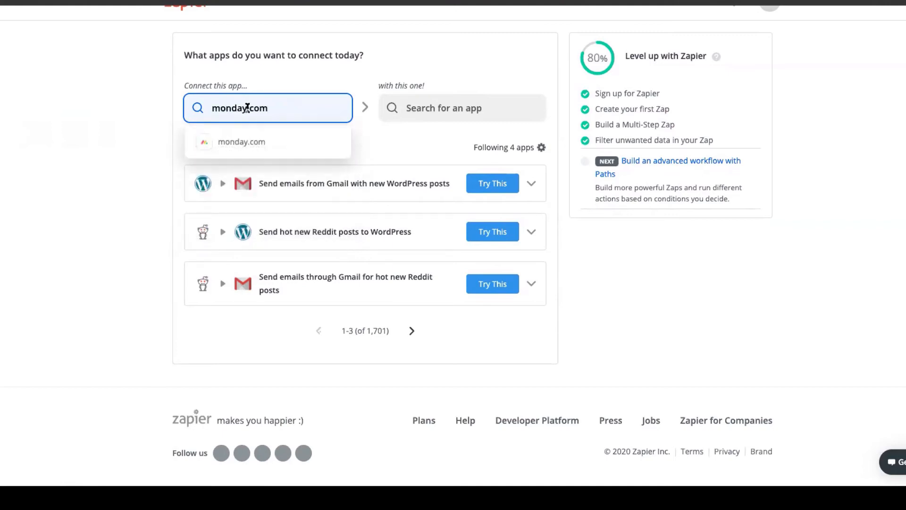
left_click(265, 135)
left_click(445, 133)
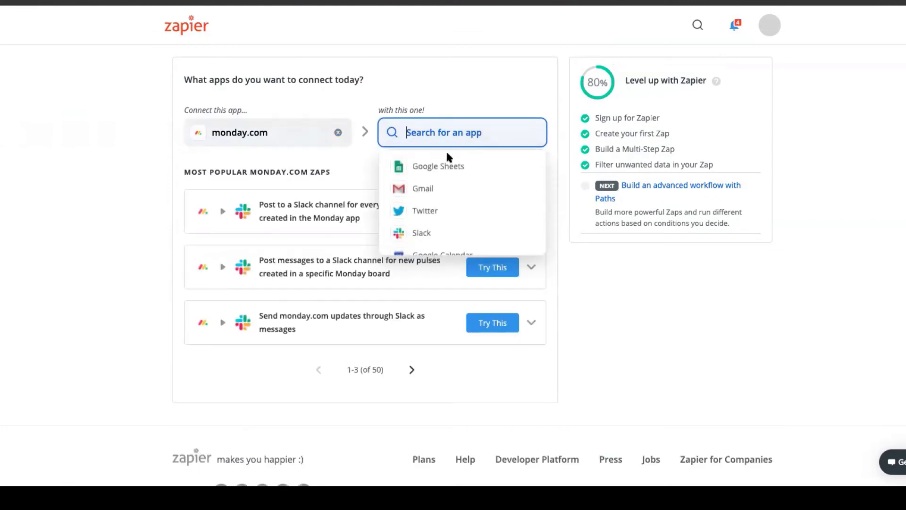
left_click(446, 156)
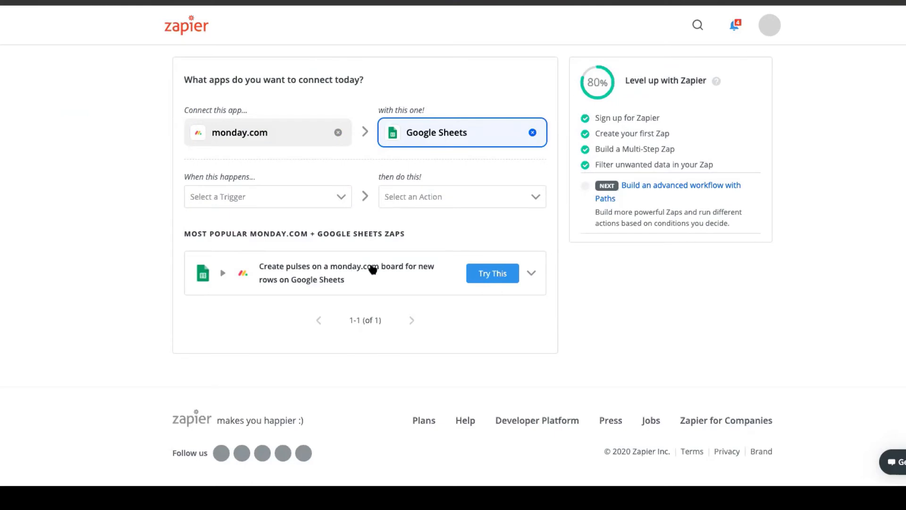
Step: Review the details of the Zap template that creates monday.com pulses for new Google Sheets rows
left_click(533, 273)
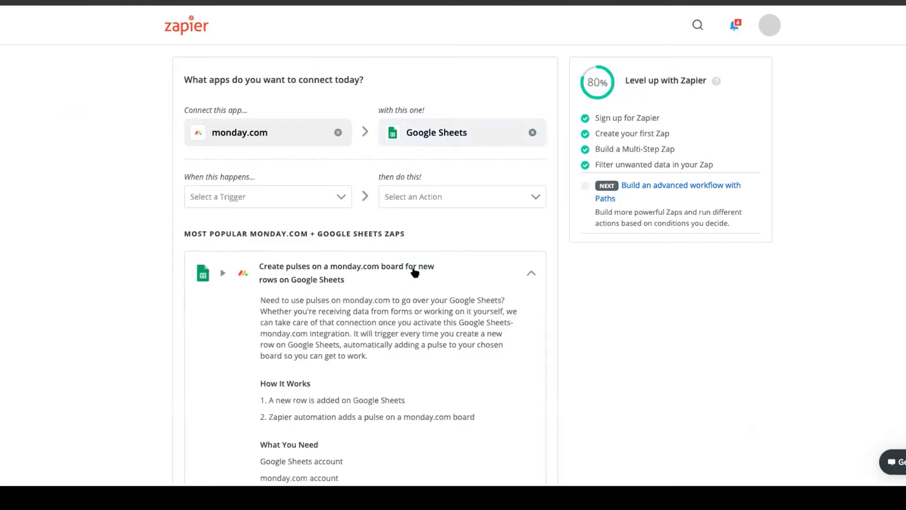
scroll(414, 270, "down", 2)
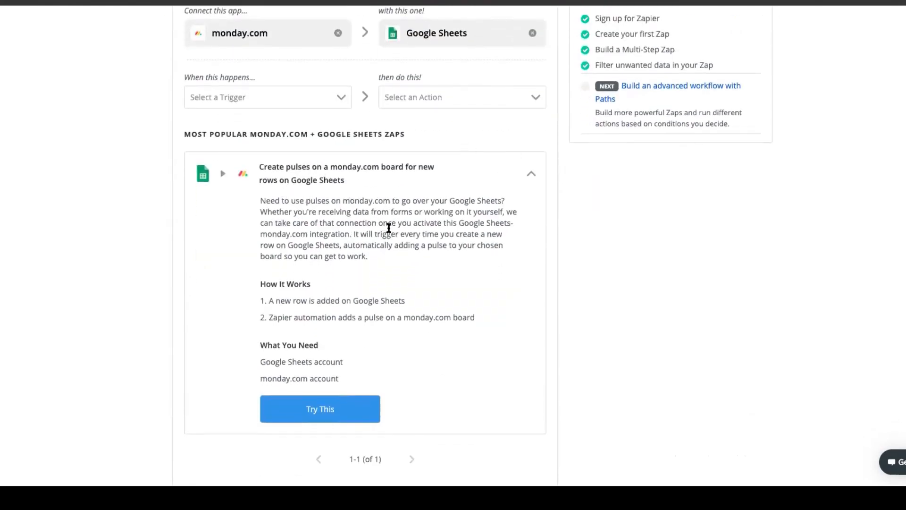
scroll(385, 227, "up", 3)
scroll(372, 220, "down", 1)
Step: Swap the connection order, choosing Google Sheets as the first app and monday.com as the second
left_click(339, 132)
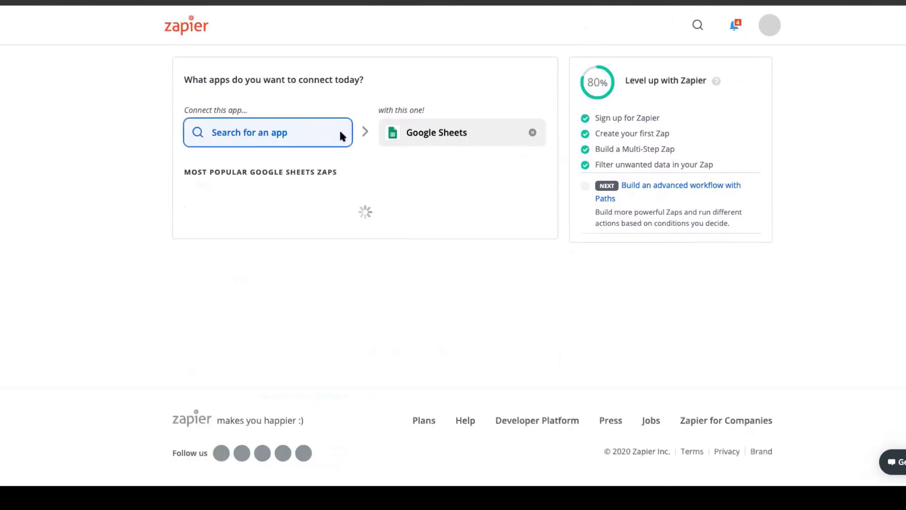
left_click(530, 134)
left_click(273, 129)
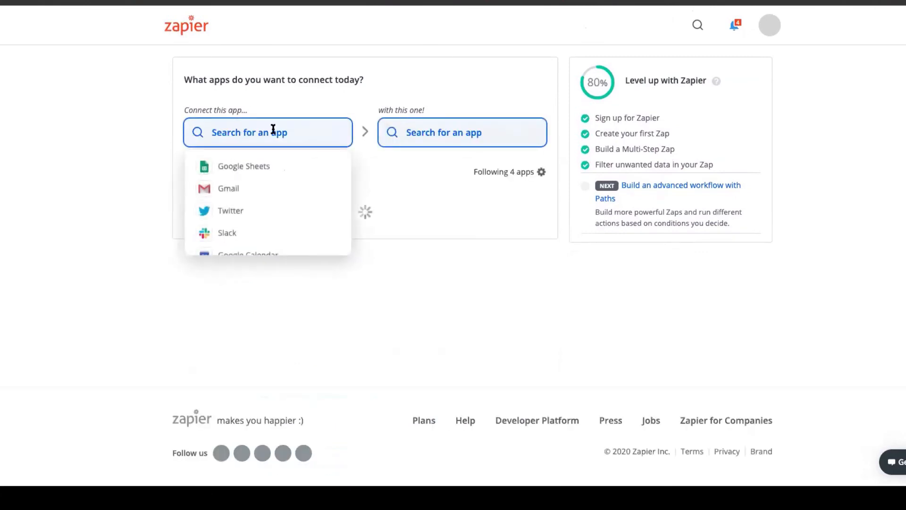
left_click(276, 167)
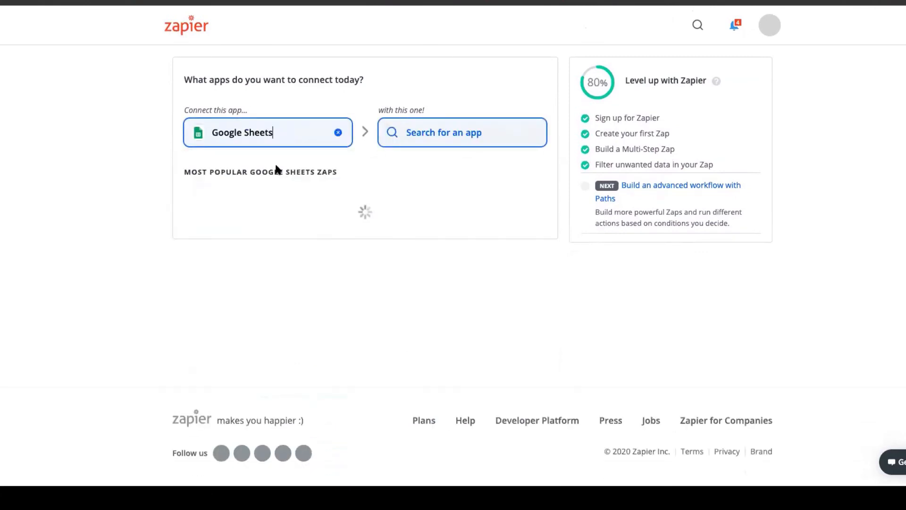
left_click(444, 133)
type("monday.com")
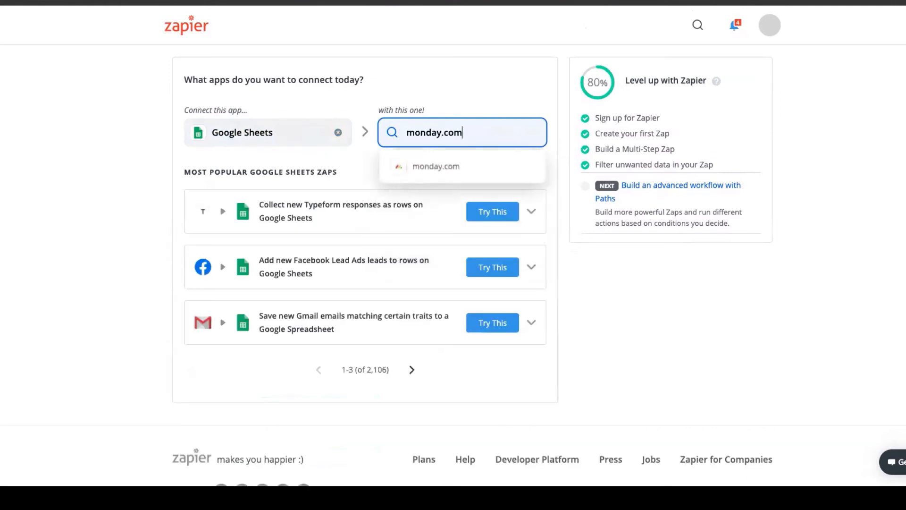
left_click(453, 166)
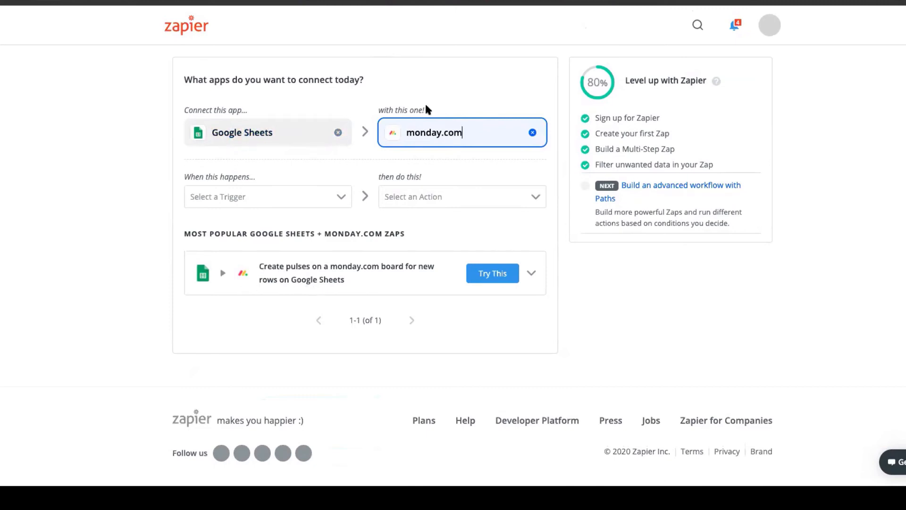
Step: Look through the triggers available for the Google Sheets to monday.com connection without choosing one
left_click(348, 198)
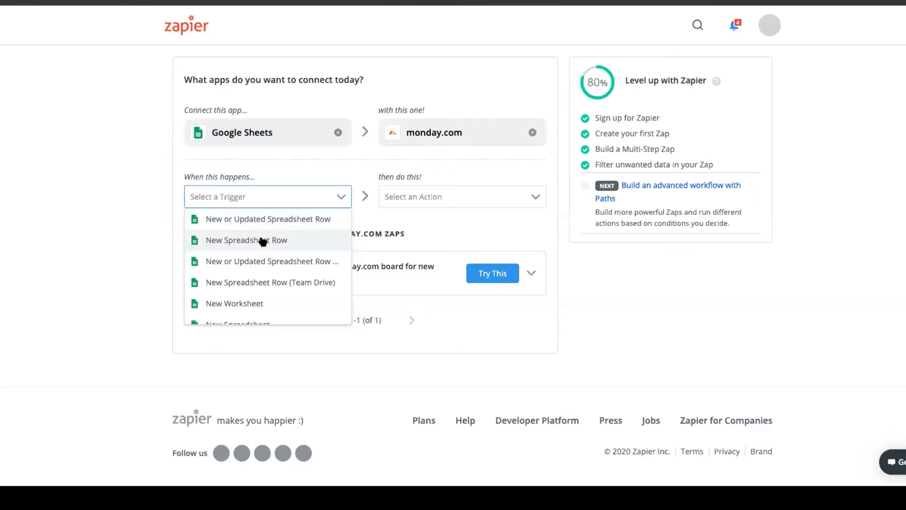
scroll(191, 262, "down", 2)
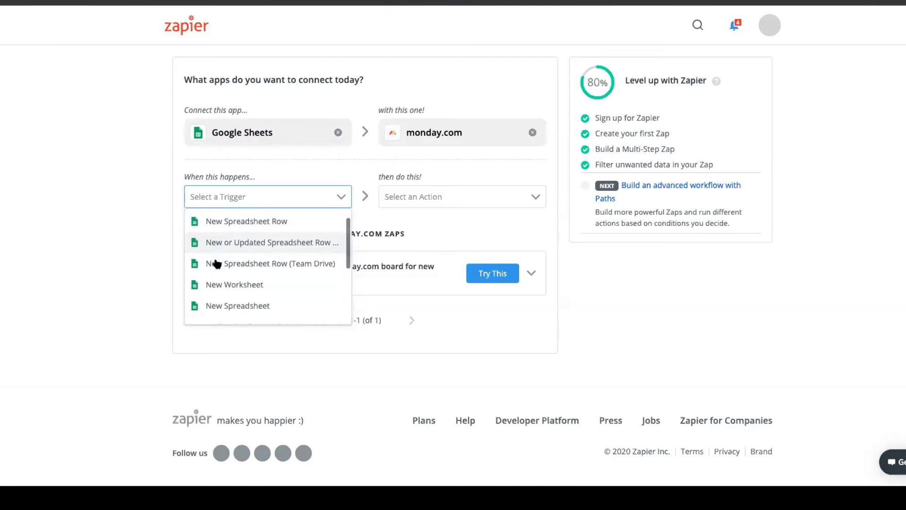
scroll(243, 260, "down", 1)
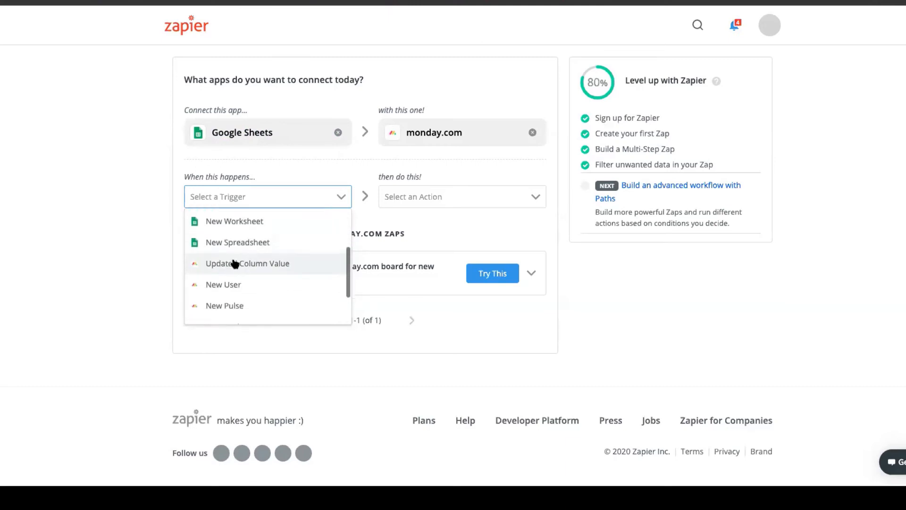
scroll(277, 261, "up", 3)
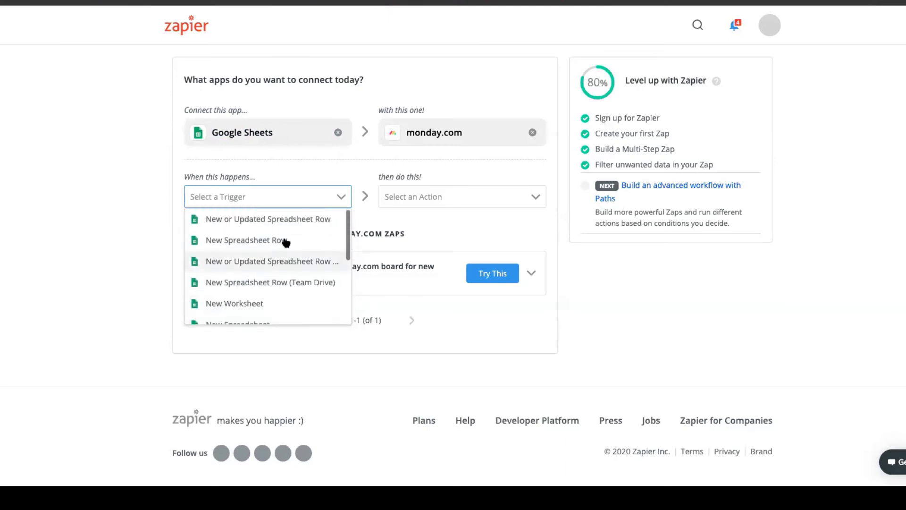
left_click(169, 185)
Step: Examine the monday.com and Google Sheets actions available for the connection without choosing one
left_click(532, 197)
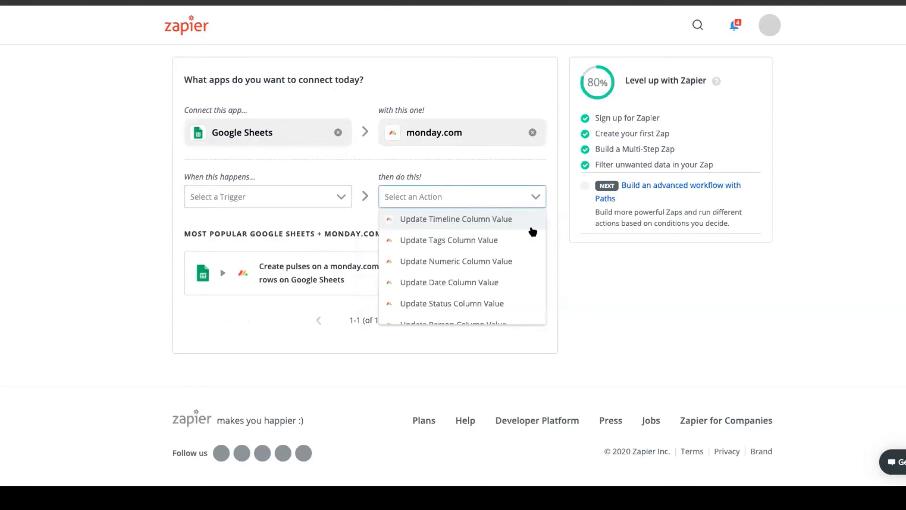
scroll(515, 249, "down", 1)
scroll(515, 252, "down", 4)
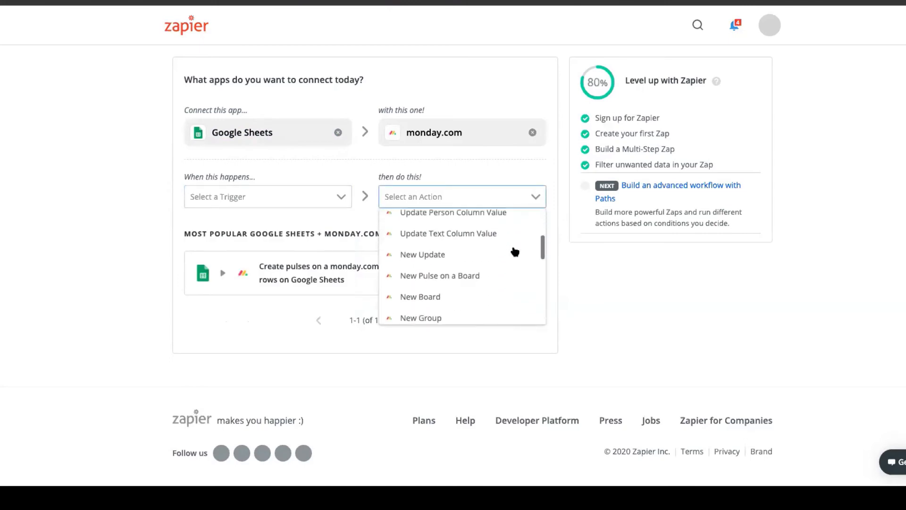
scroll(515, 252, "down", 3)
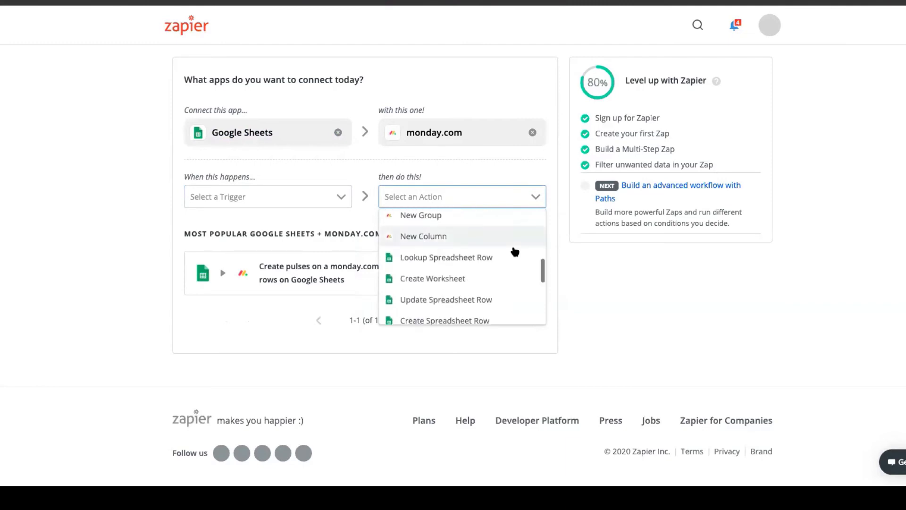
scroll(515, 248, "up", 3)
scroll(515, 248, "up", 1)
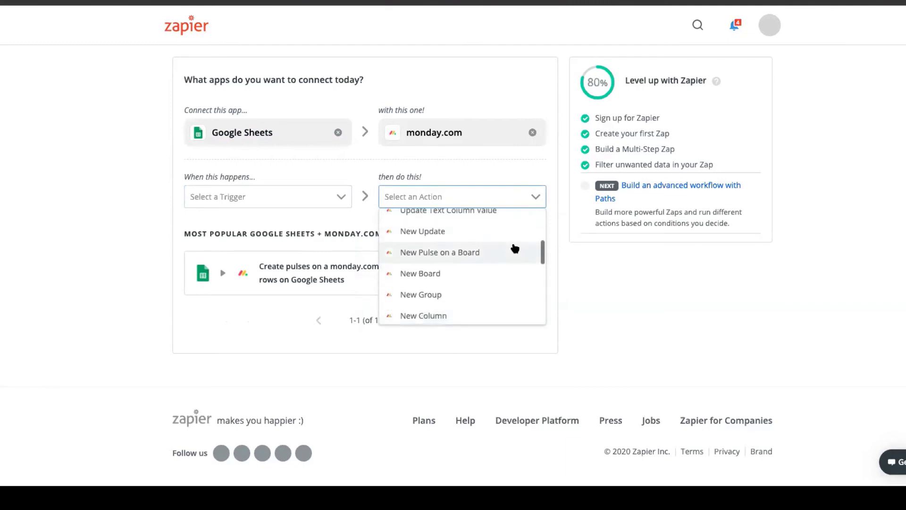
left_click(558, 199)
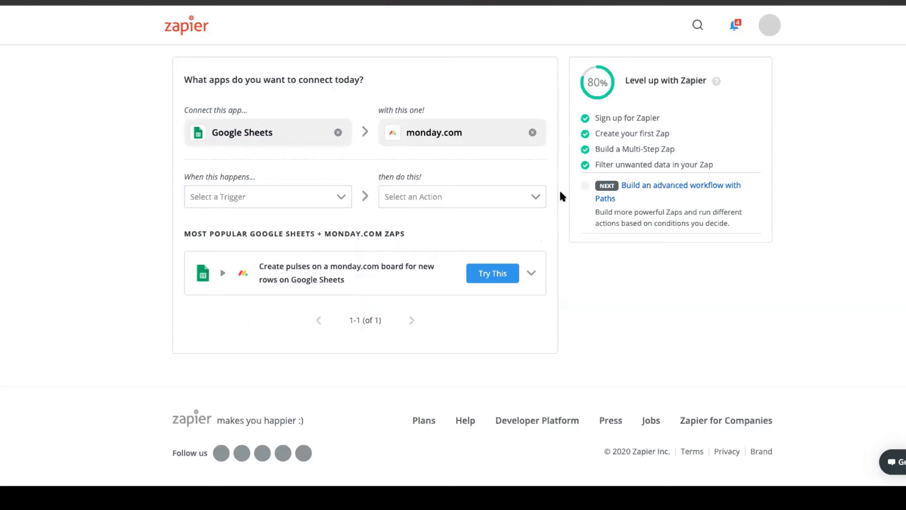
left_click(536, 196)
scroll(504, 255, "down", 10)
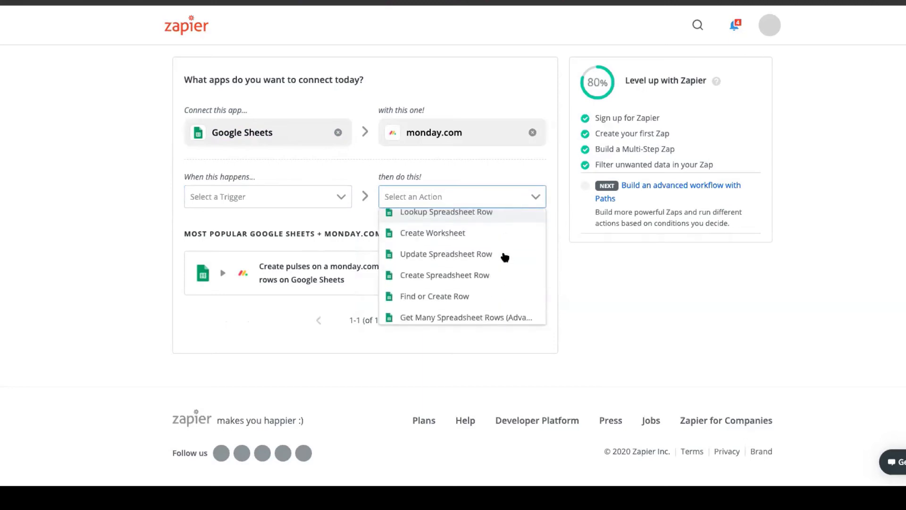
scroll(505, 255, "down", 1)
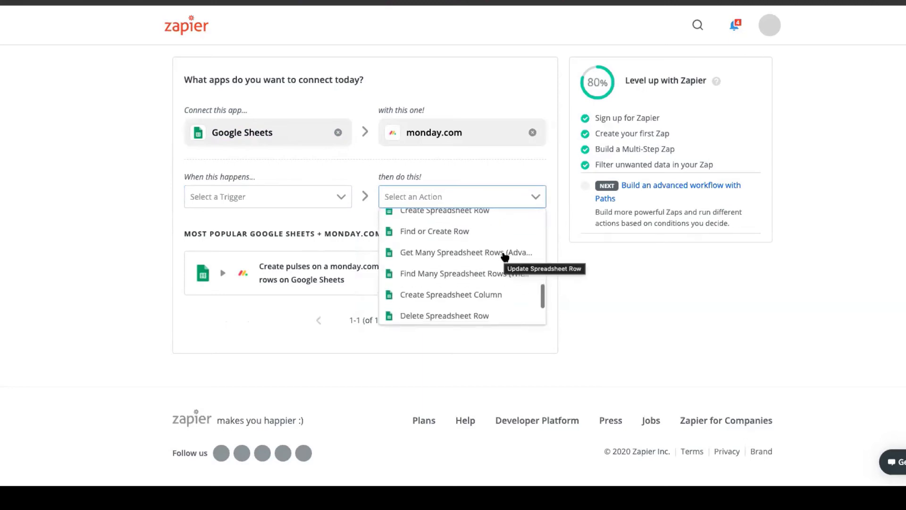
left_click(563, 157)
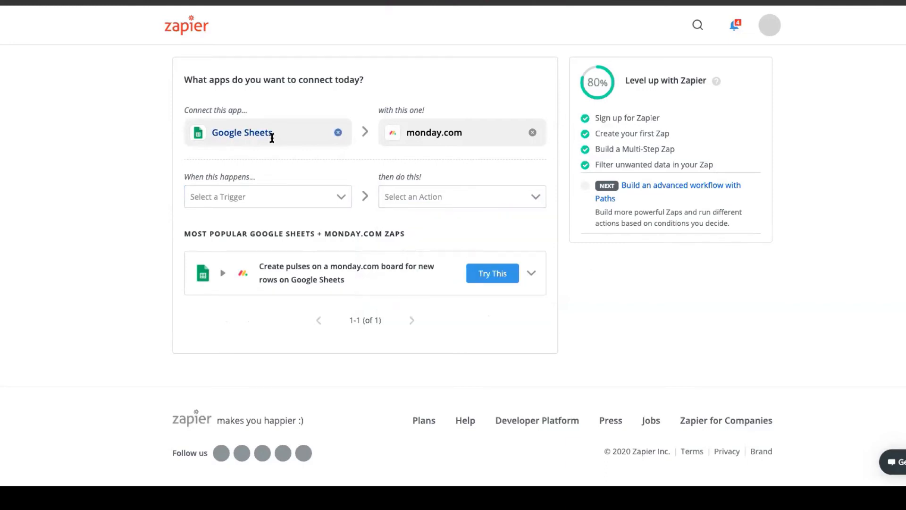
Step: Try replacing Google Sheets with Microsoft Office 365 as the first app to connect
left_click(338, 132)
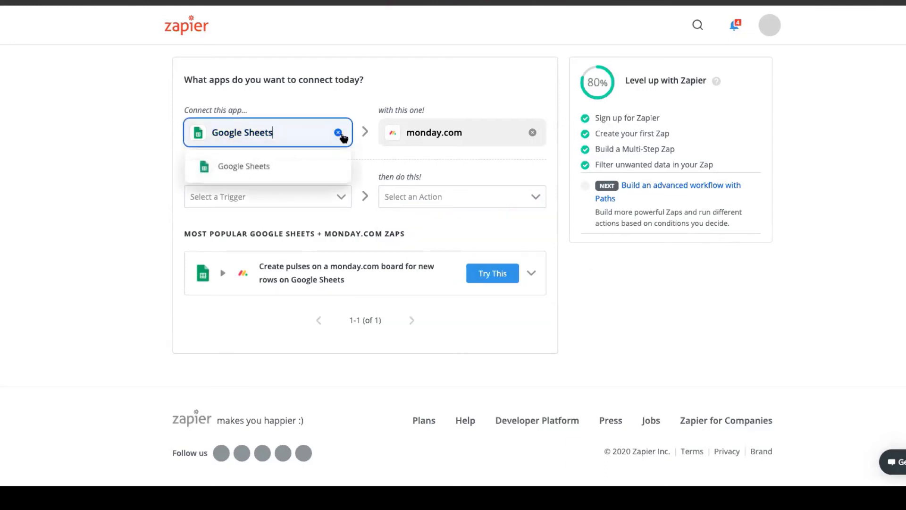
left_click(256, 133)
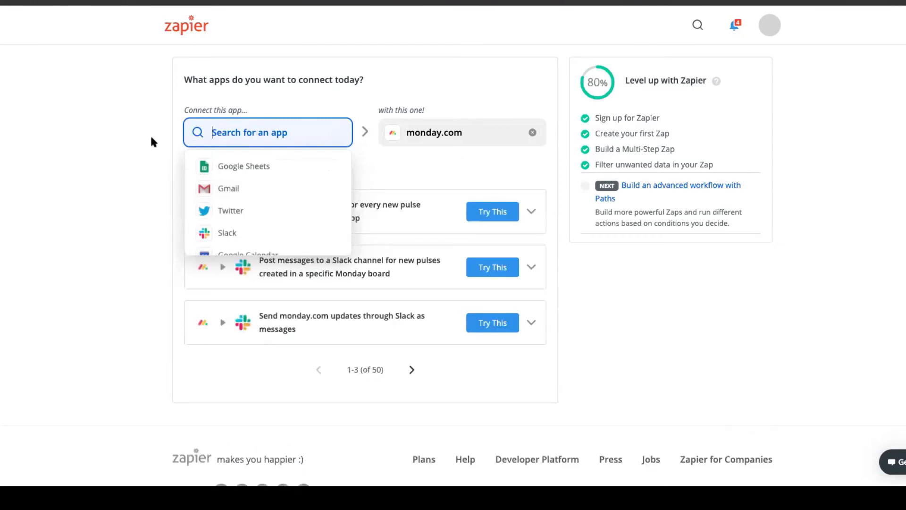
left_click(137, 130)
left_click(242, 132)
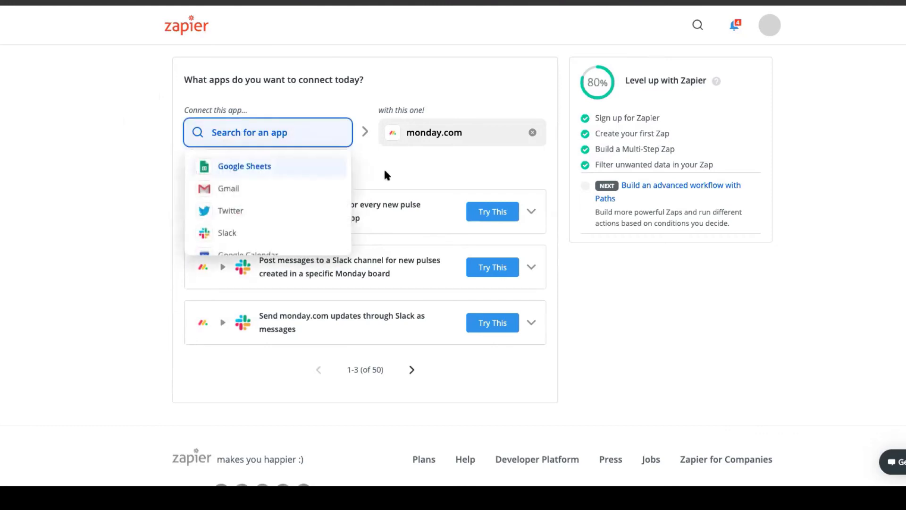
type("Exc")
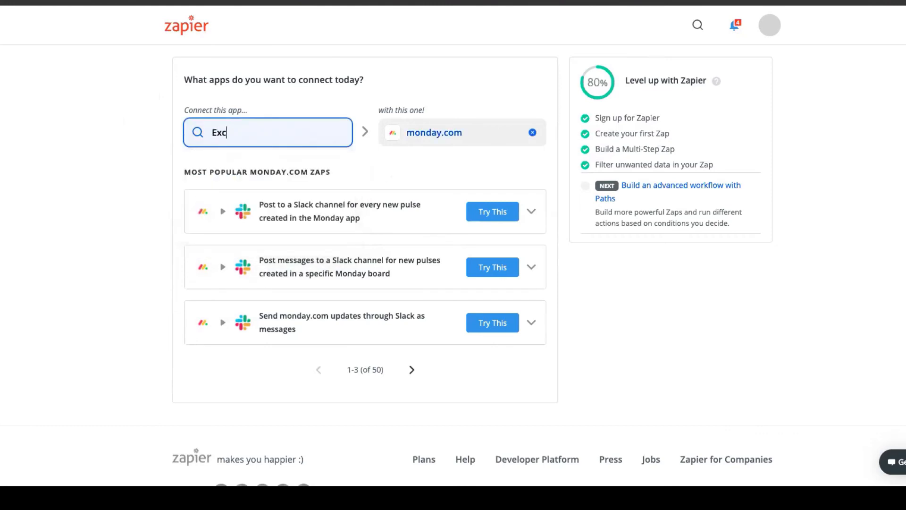
key("BackSpace")
key("BackSpace")
type("Offfice")
left_click(239, 162)
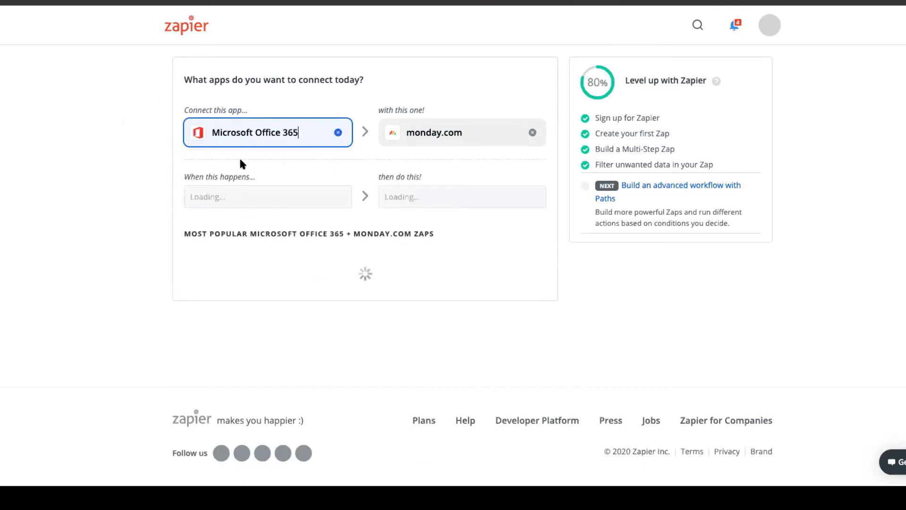
Step: Look through the triggers available for the Microsoft Office 365 to monday.com connection
left_click(335, 198)
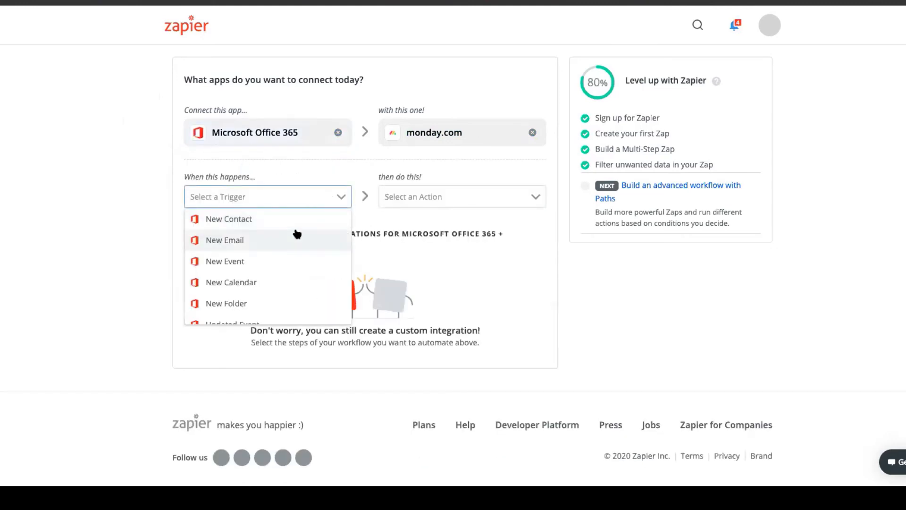
scroll(295, 234, "down", 3)
scroll(297, 233, "down", 2)
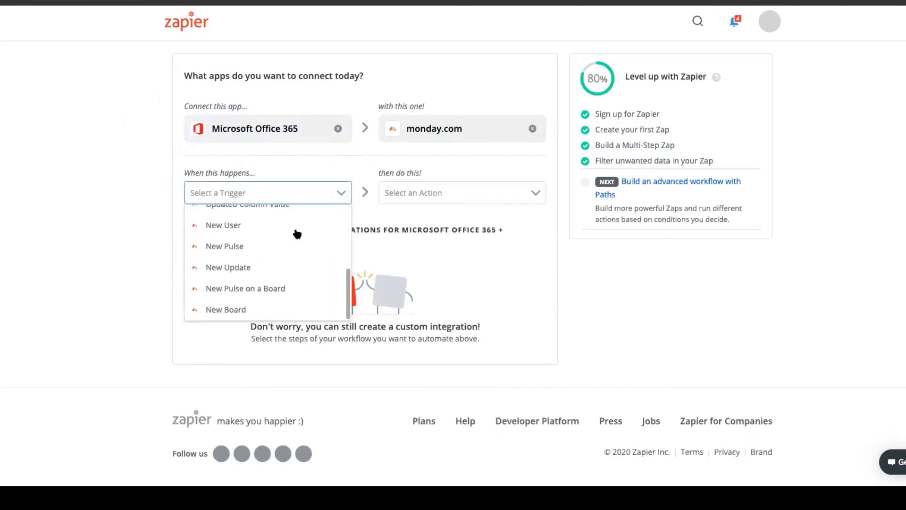
scroll(283, 226, "up", 5)
Step: Replace Microsoft Office 365 with Microsoft Excel as the first app to connect to monday.com
left_click(308, 123)
left_click(338, 128)
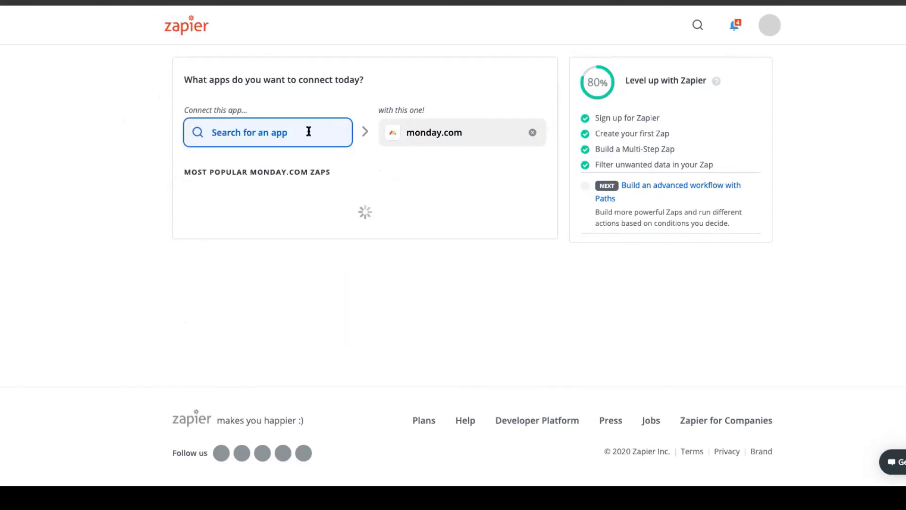
type("Excel")
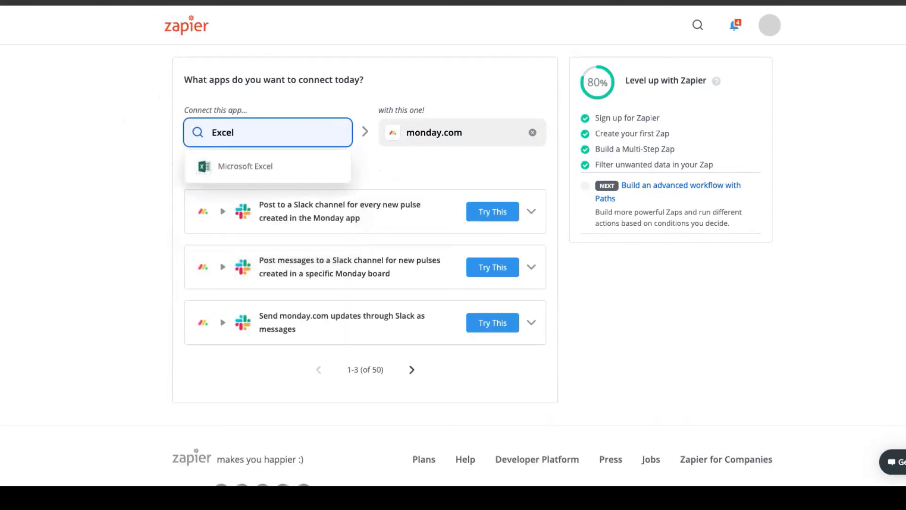
left_click(306, 159)
Step: Look through the triggers available for the Microsoft Excel to monday.com connection
left_click(337, 199)
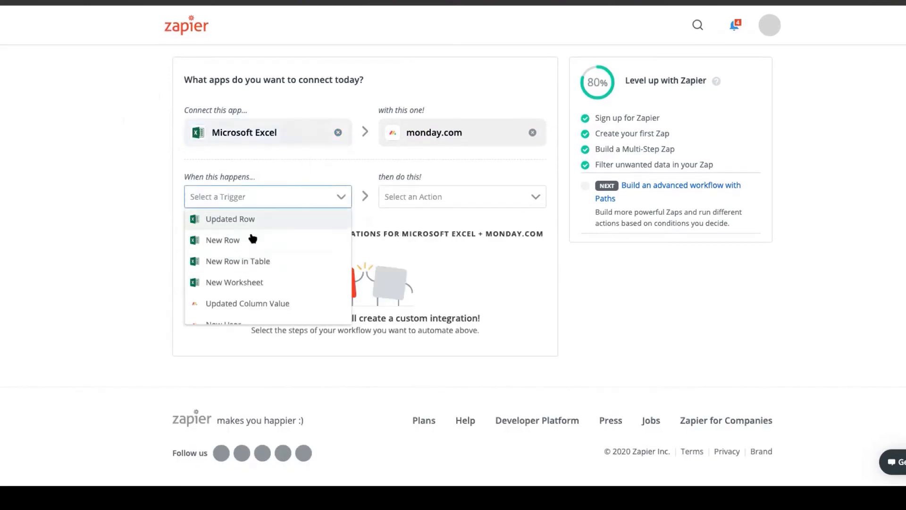
scroll(277, 258, "down", 2)
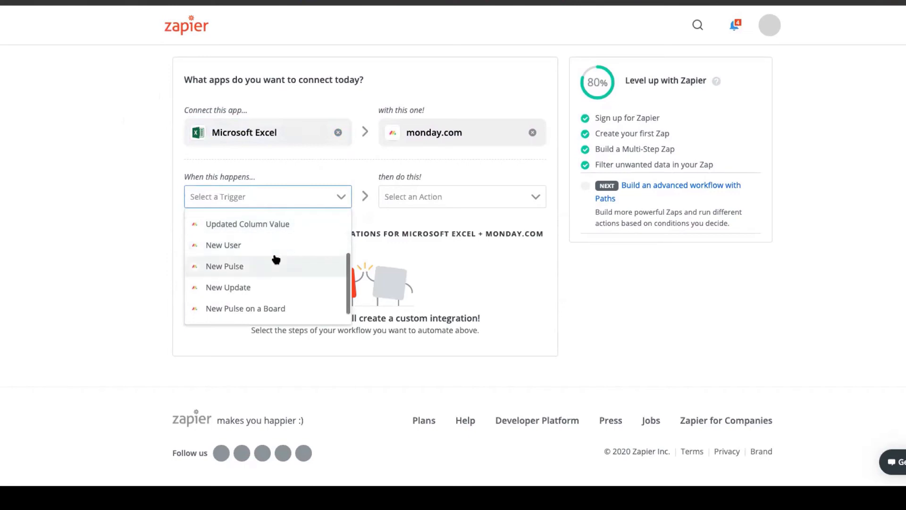
scroll(274, 263, "down", 1)
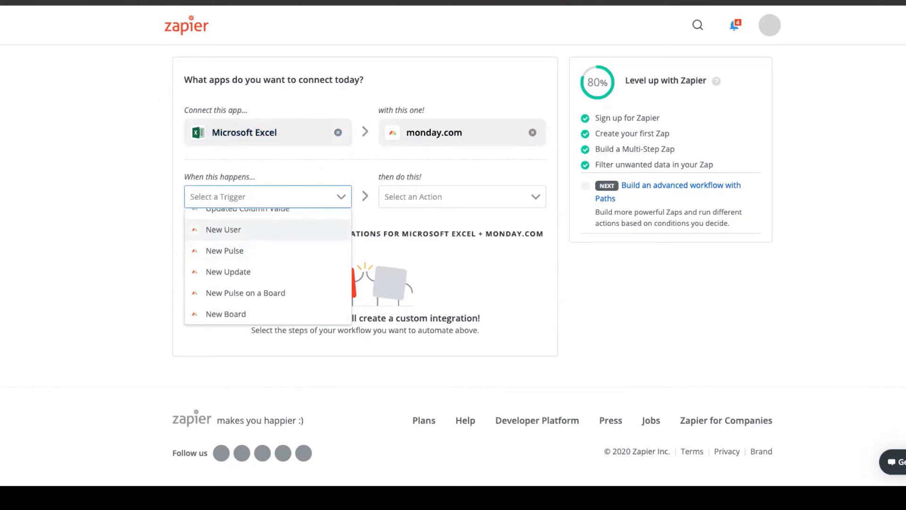
scroll(239, 231, "up", 2)
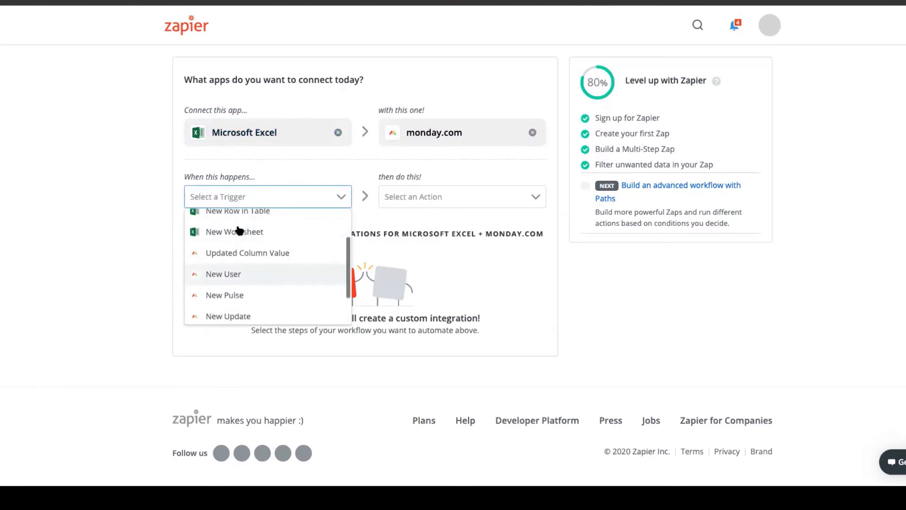
scroll(236, 232, "up", 3)
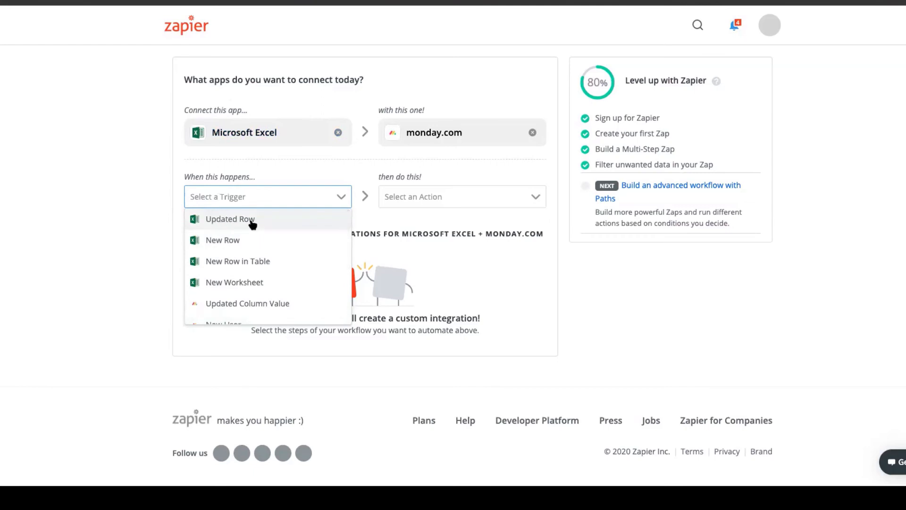
left_click(206, 163)
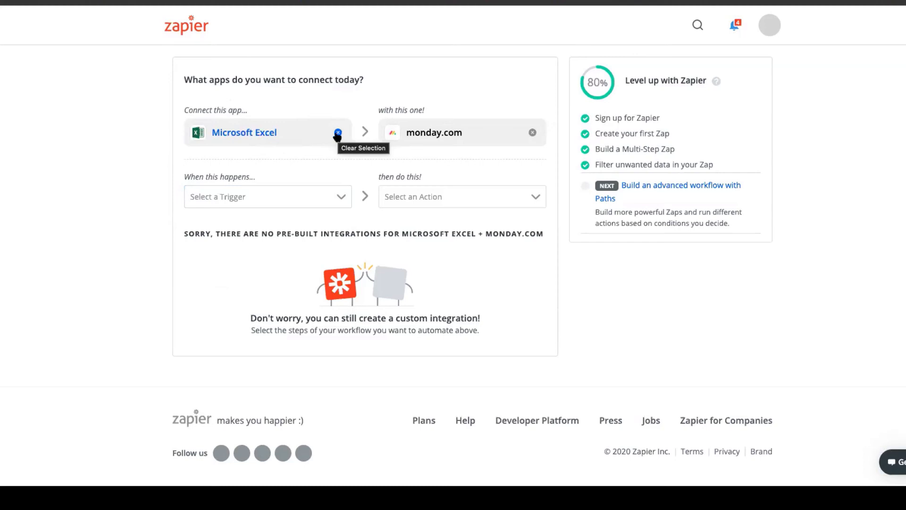
left_click(339, 196)
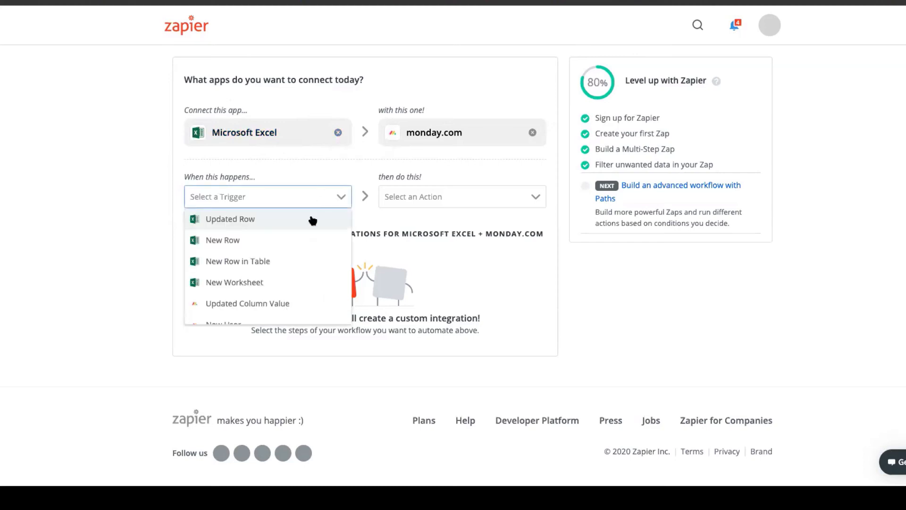
Step: Create a Zap that makes a New Pulse on a Board in monday.com from an Updated Row in Microsoft Excel
left_click(312, 220)
left_click(453, 197)
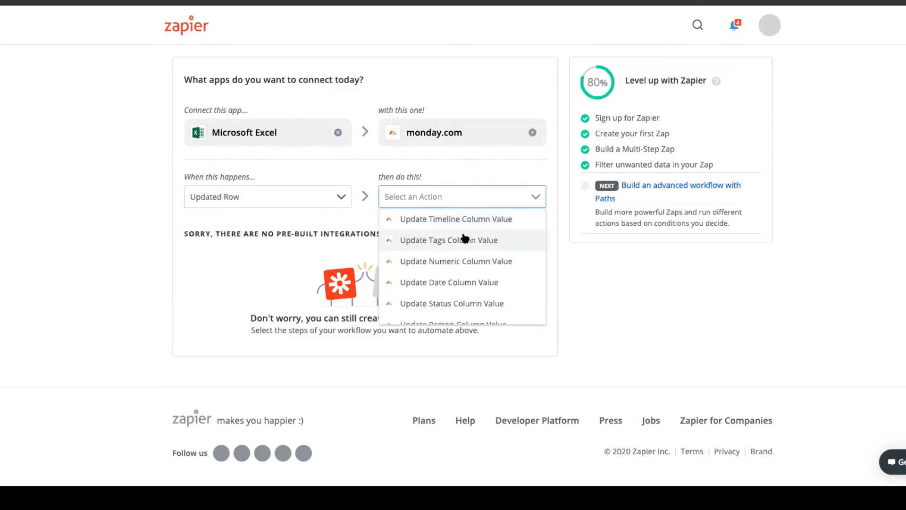
scroll(465, 238, "down", 5)
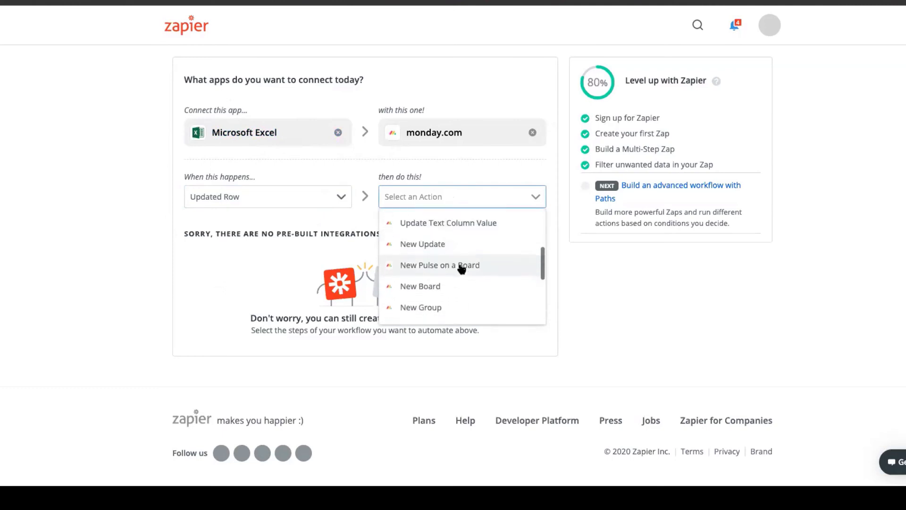
left_click(461, 266)
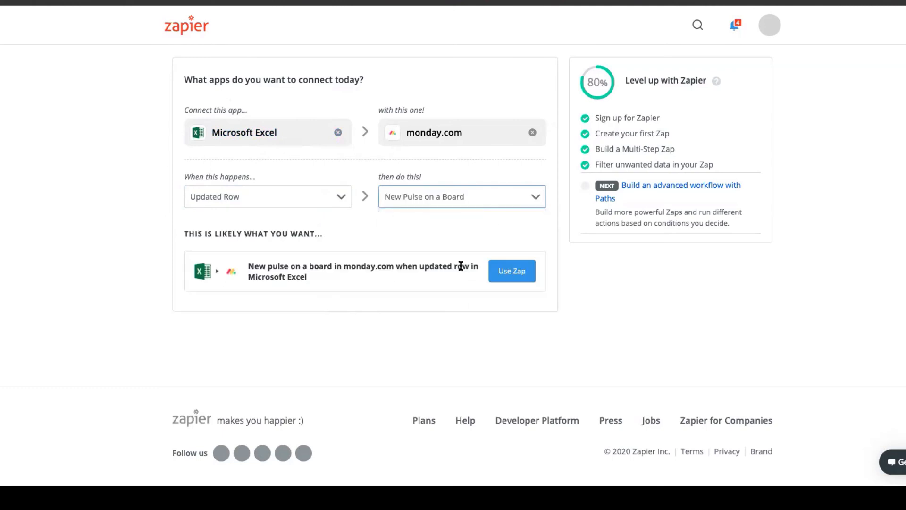
left_click(522, 273)
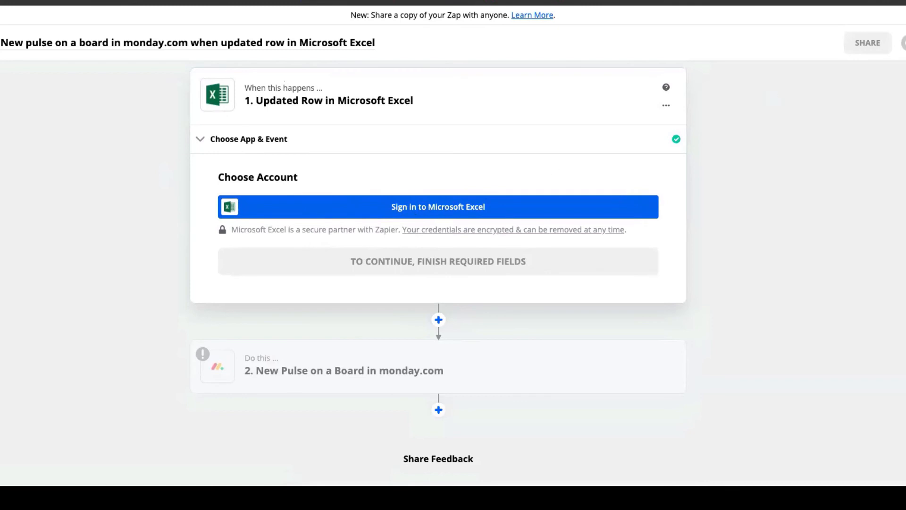
Step: Start a new Zap and look through its available trigger apps, including the full list of built-in apps
left_click(171, 70)
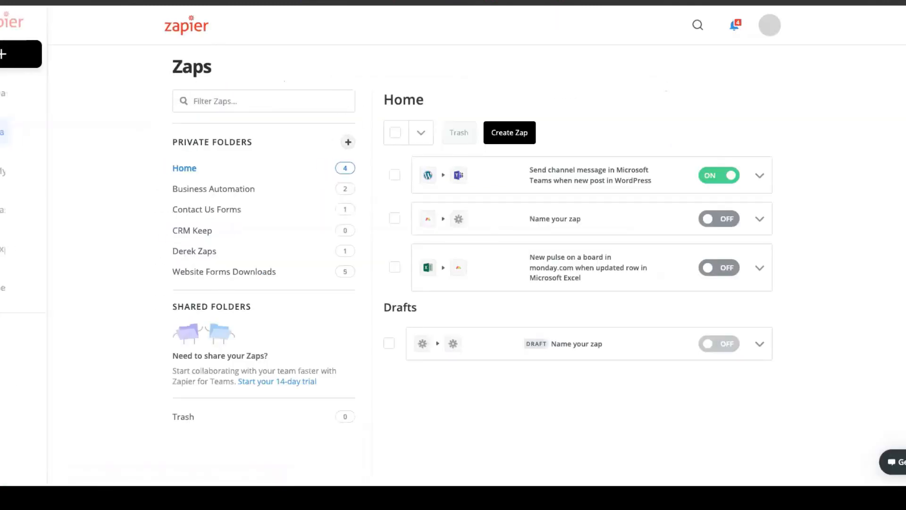
left_click(22, 85)
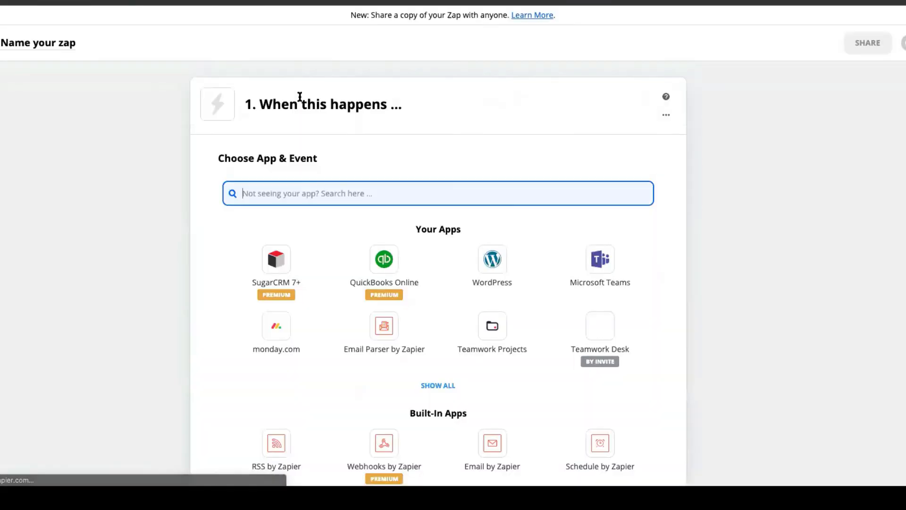
scroll(225, 160, "down", 3)
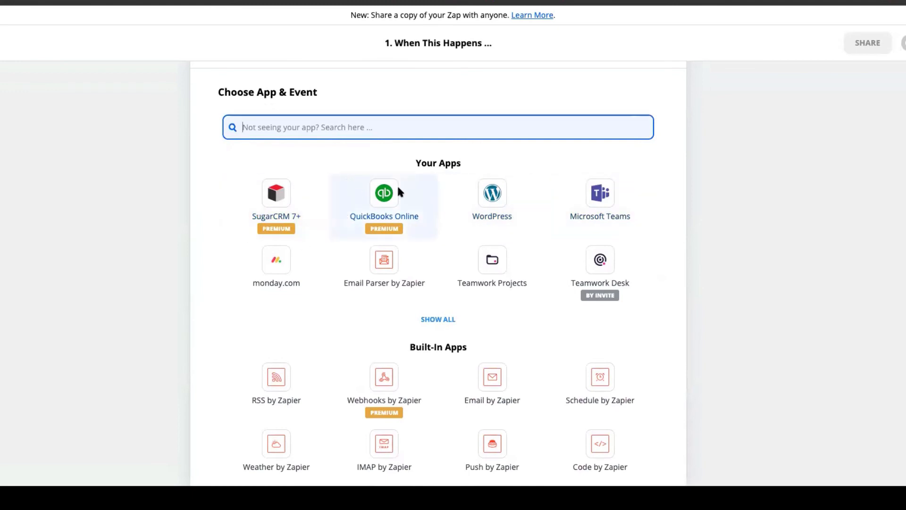
scroll(359, 184, "down", 3)
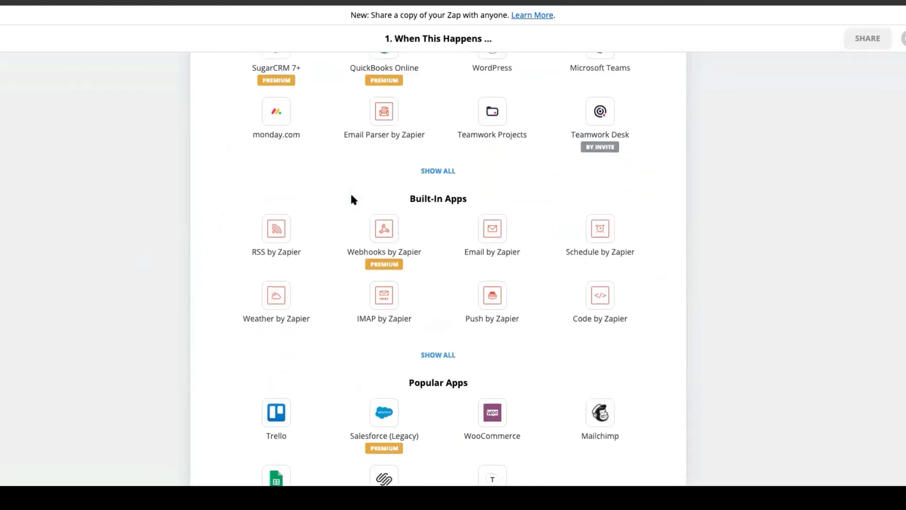
scroll(351, 198, "down", 5)
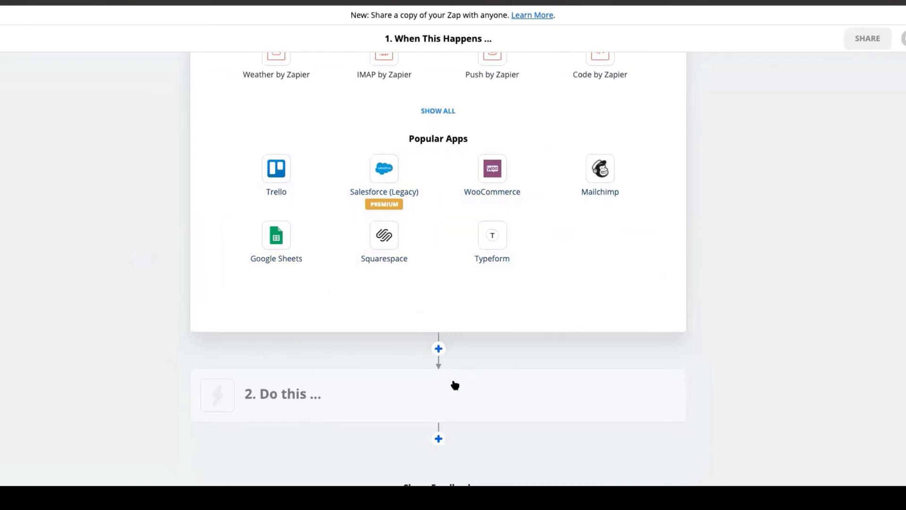
left_click(430, 110)
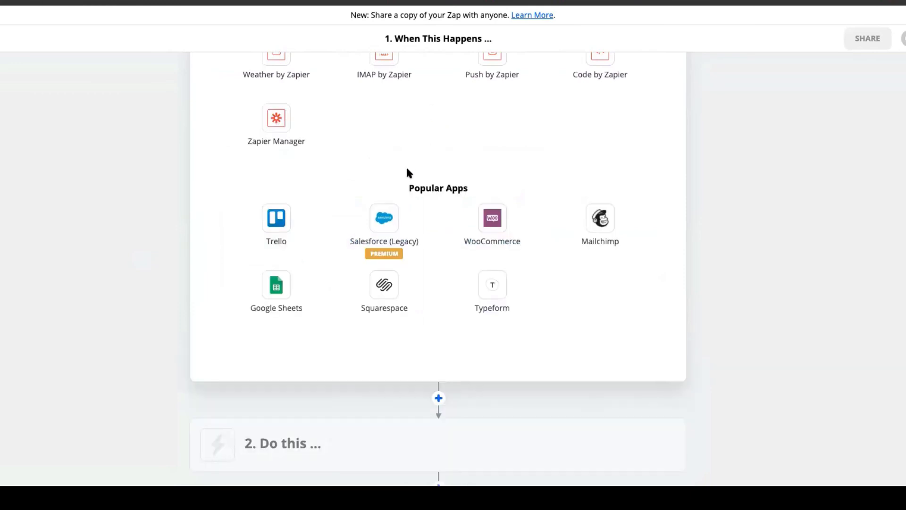
scroll(377, 181, "up", 2)
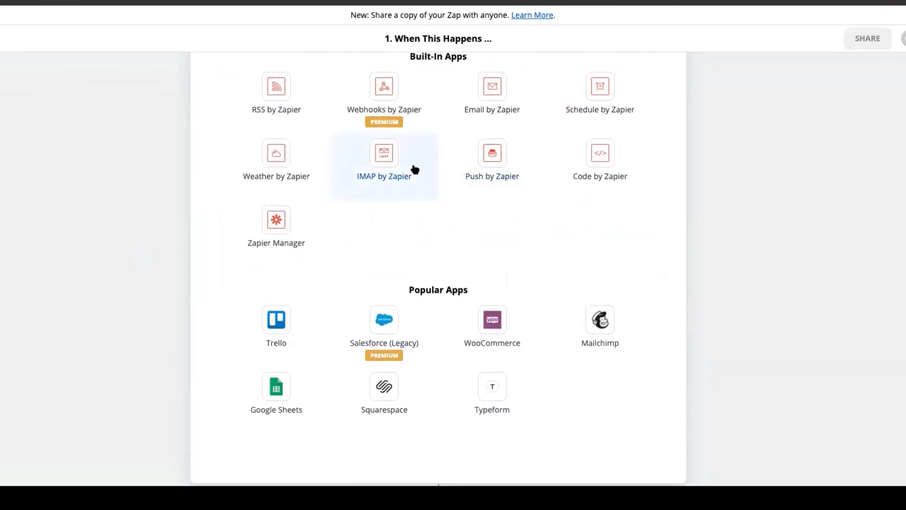
scroll(415, 249, "up", 3)
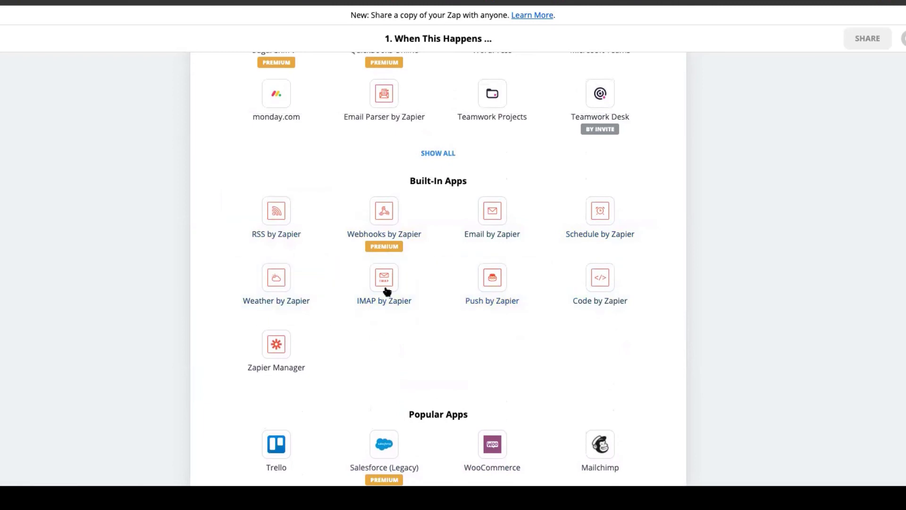
scroll(455, 349, "down", 5)
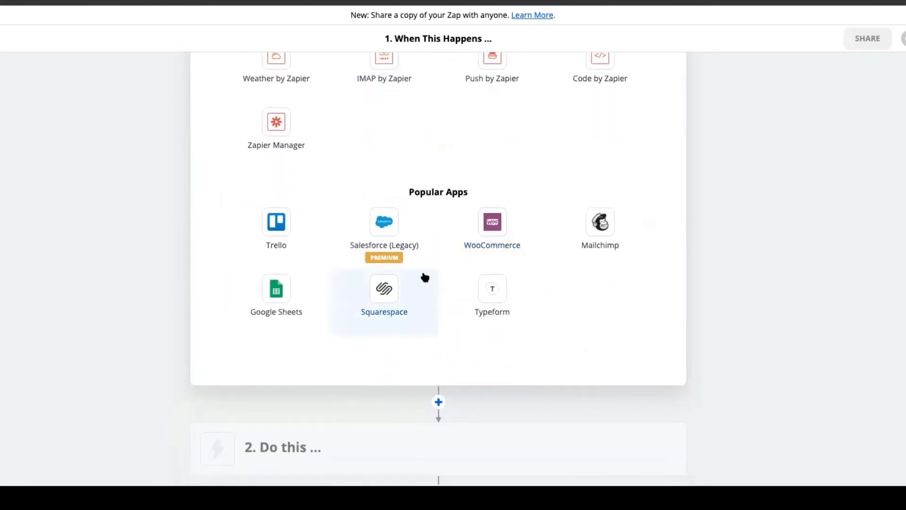
scroll(425, 278, "up", 10)
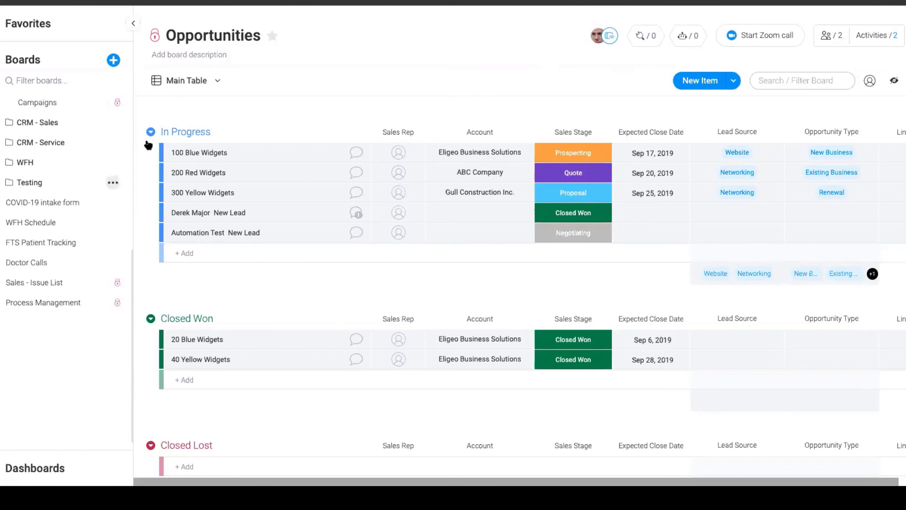
Step: Switch to monday.com and browse the apps in the Process Management board's Integrations Center
left_click(67, 305)
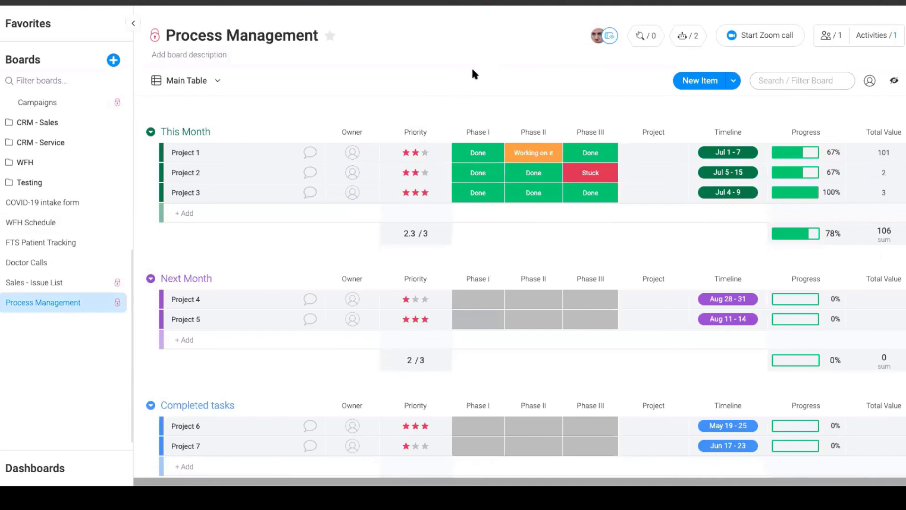
left_click(650, 40)
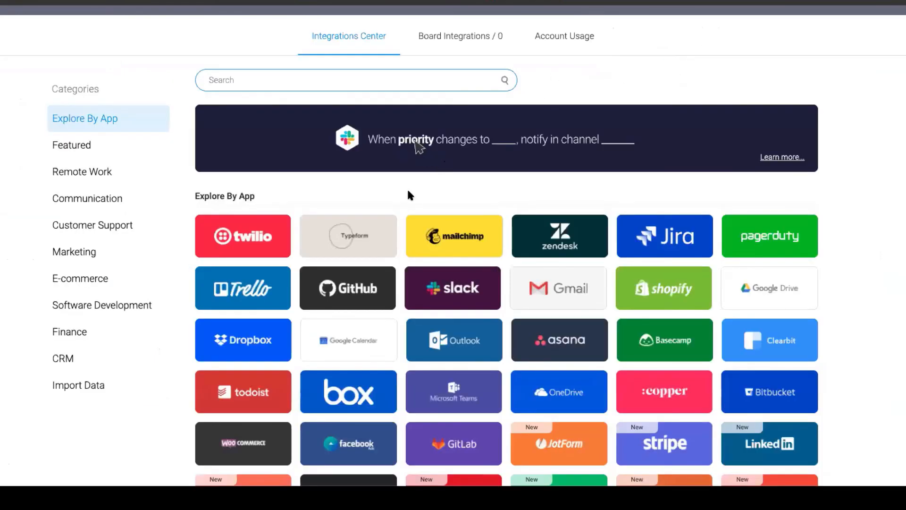
scroll(405, 189, "down", 2)
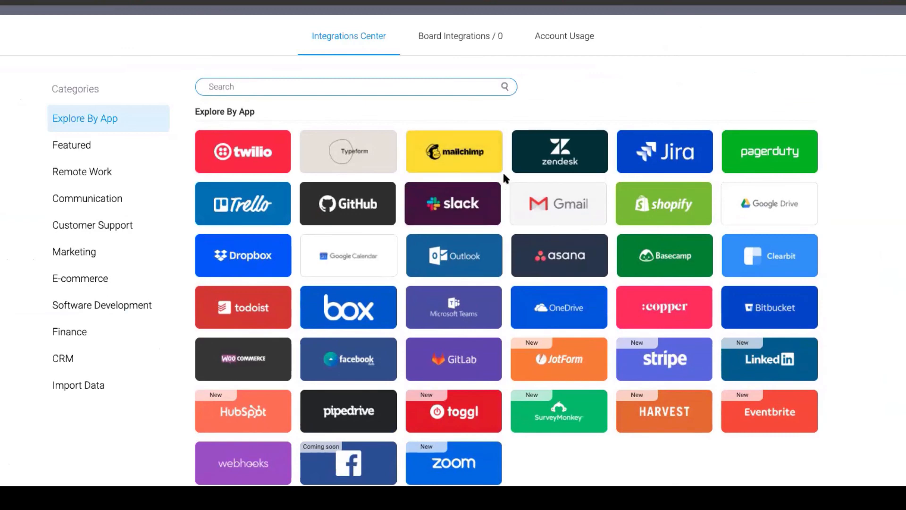
scroll(501, 180, "down", 1)
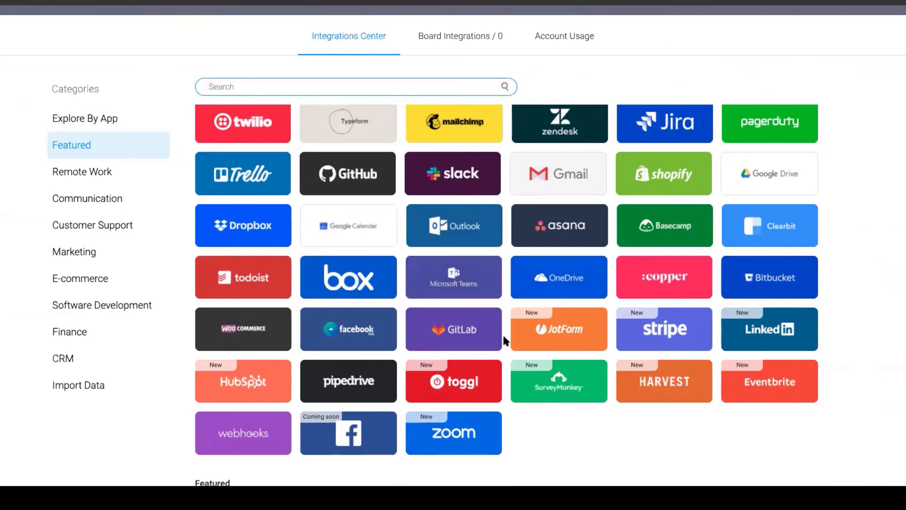
scroll(503, 274, "up", 1)
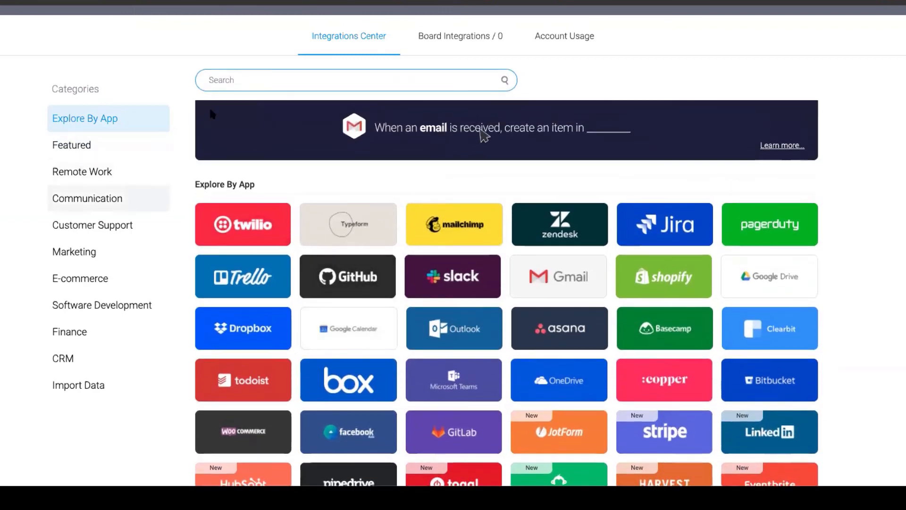
Step: Search the integrations for "google" to view the Google Drive integration, and view the Slack integration recipes
type("google")
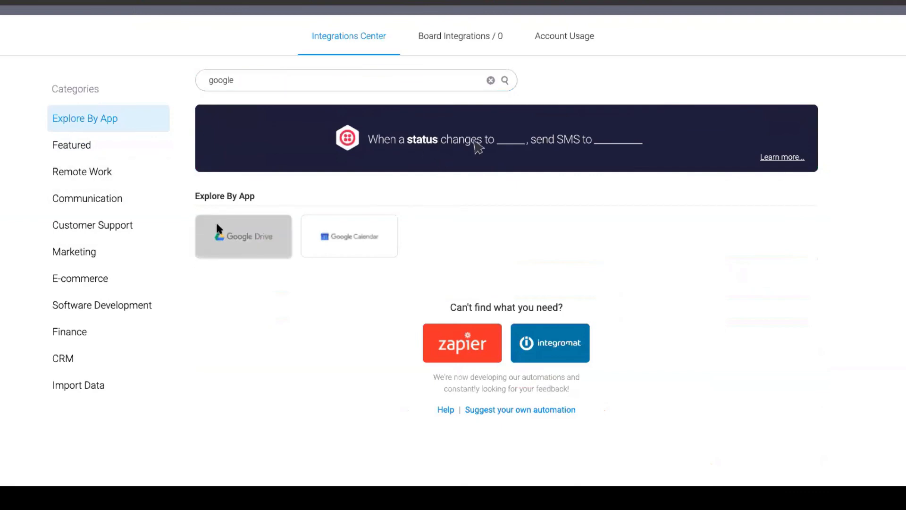
left_click(245, 224)
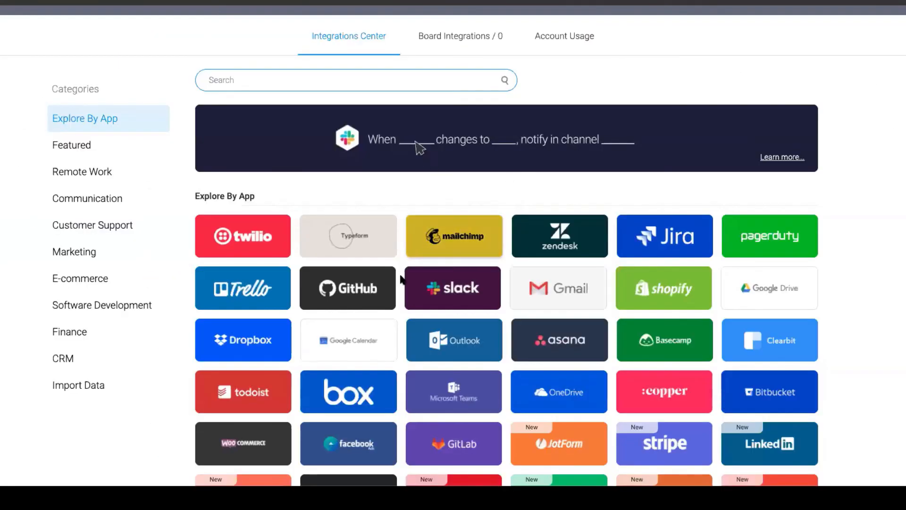
left_click(448, 292)
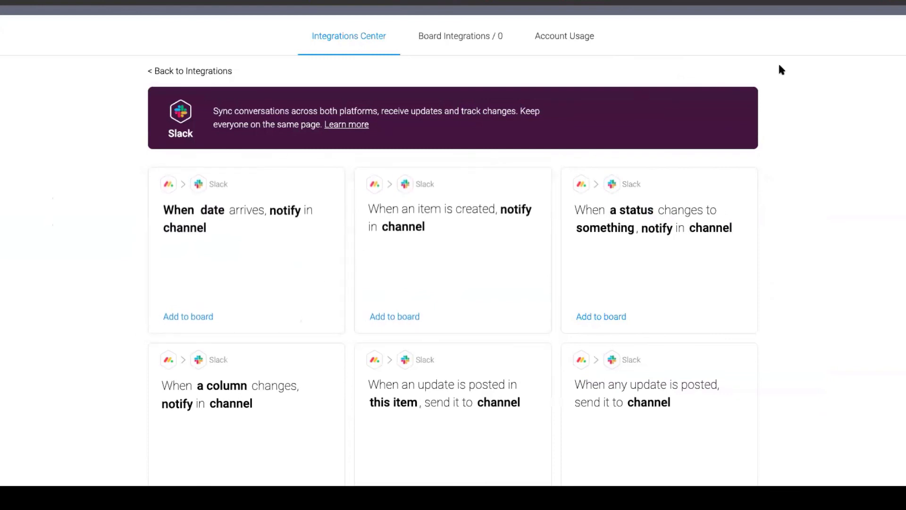
key("Escape")
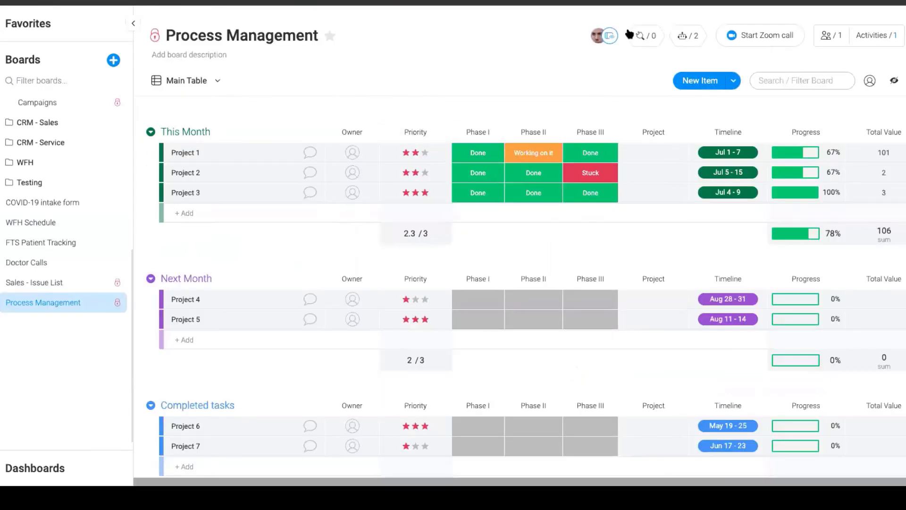
Step: Reopen the Process Management board's Integrations Center and look through the Twilio call and SMS recipes
left_click(645, 31)
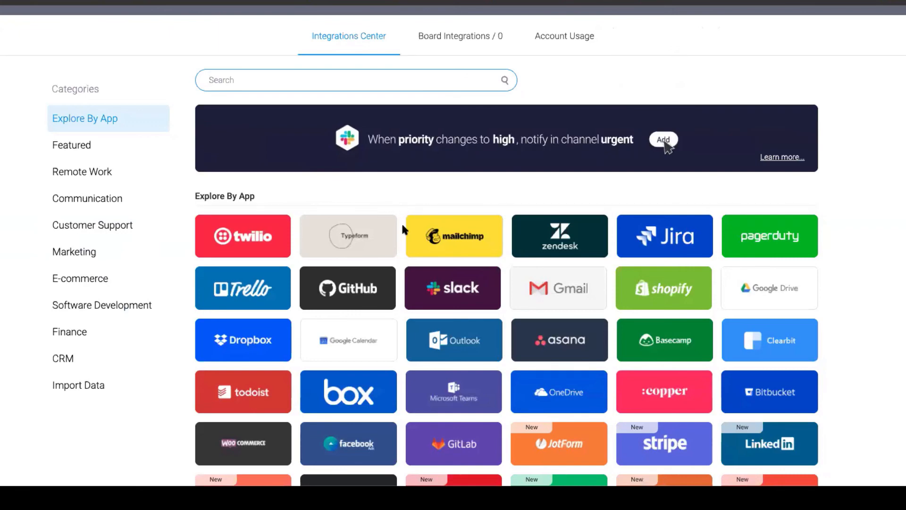
left_click(244, 237)
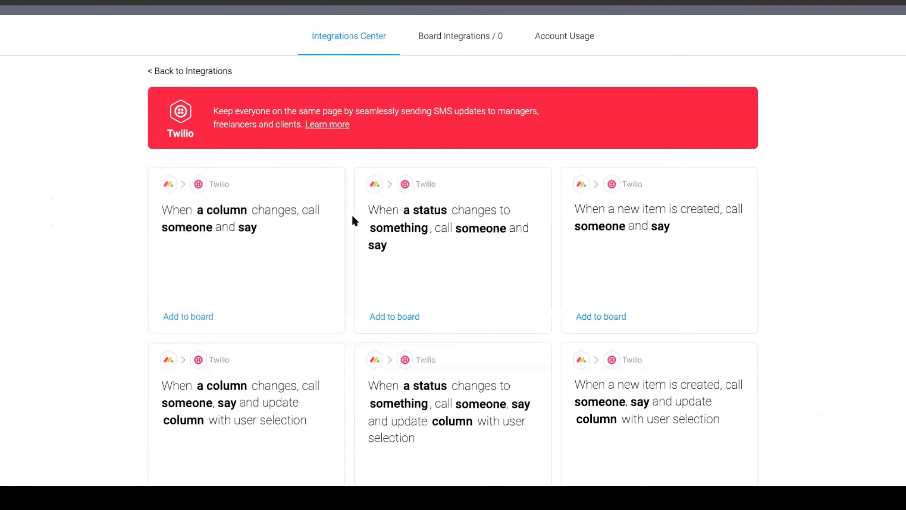
scroll(354, 217, "down", 3)
scroll(354, 220, "down", 2)
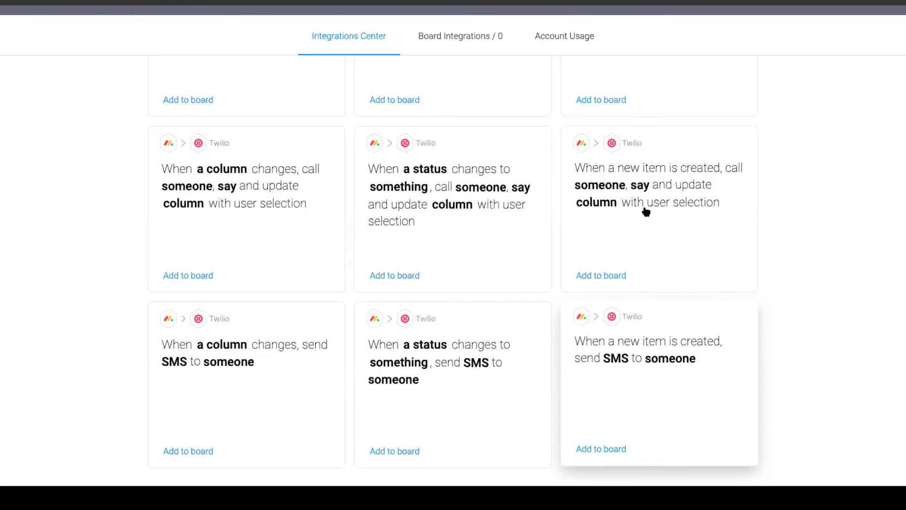
scroll(548, 118, "up", 3)
scroll(548, 114, "up", 2)
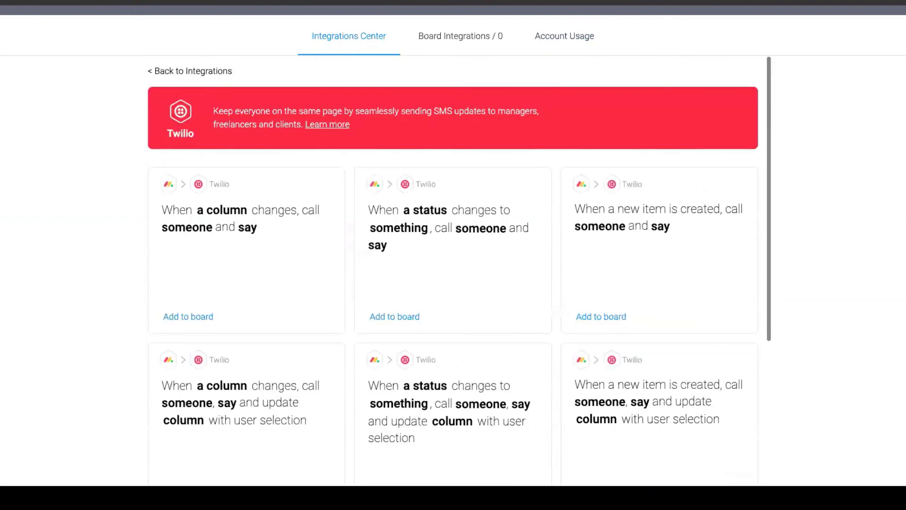